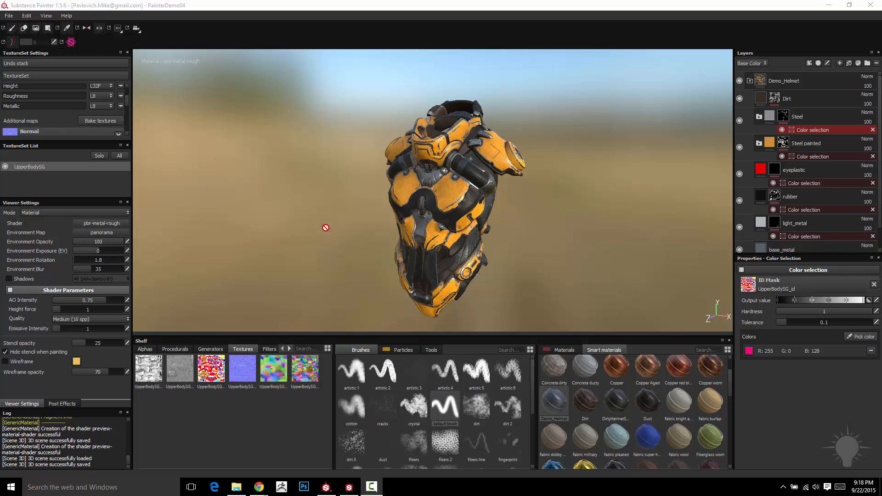
Set the environment opacity to 0 so the armor sits against a plain dark background.
{"action": "left_click_drag", "start_coordinate": [100, 244], "coordinate": [63, 243]}
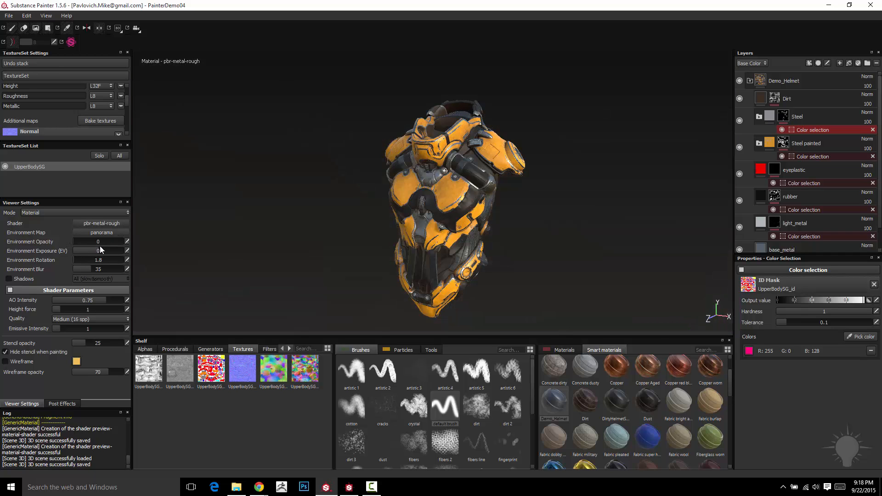
Inspect the armor's collar, shoulders and chest materials up close from several angles.
{"action": "mouse_move", "coordinate": [593, 126]}
{"action": "right_mouse_down", "text": "alt"}
{"action": "mouse_move", "coordinate": [585, 142]}
{"action": "mouse_move", "coordinate": [580, 124]}
{"action": "right_mouse_up", "text": "alt"}
{"action": "middle_click_drag", "start_coordinate": [581, 124], "coordinate": [593, 189], "text": "alt"}
{"action": "left_click_drag", "start_coordinate": [593, 189], "coordinate": [588, 151], "text": "alt"}
{"action": "right_click_drag", "start_coordinate": [588, 151], "coordinate": [604, 145], "text": "alt"}
{"action": "middle_click_drag", "start_coordinate": [633, 95], "coordinate": [621, 166], "text": "alt"}
{"action": "left_click_drag", "start_coordinate": [619, 150], "coordinate": [656, 144], "text": "alt"}
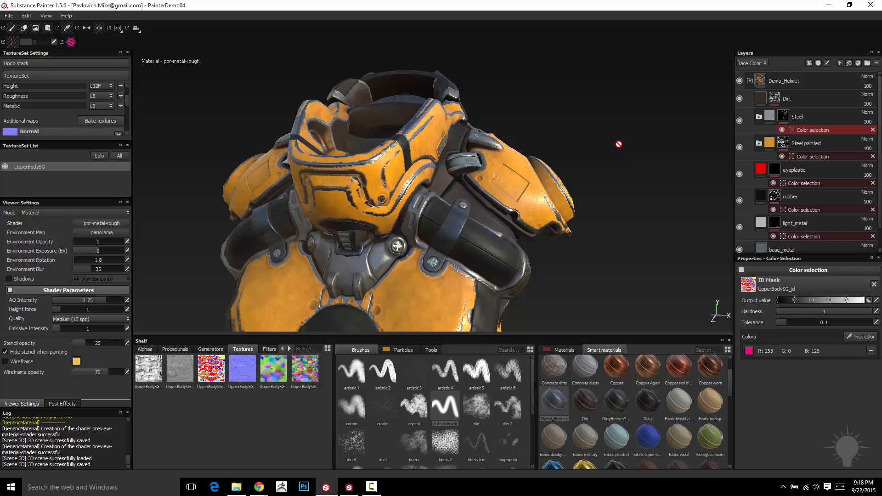
{"action": "scroll", "coordinate": [619, 145], "scroll_direction": "down", "scroll_amount": 3}
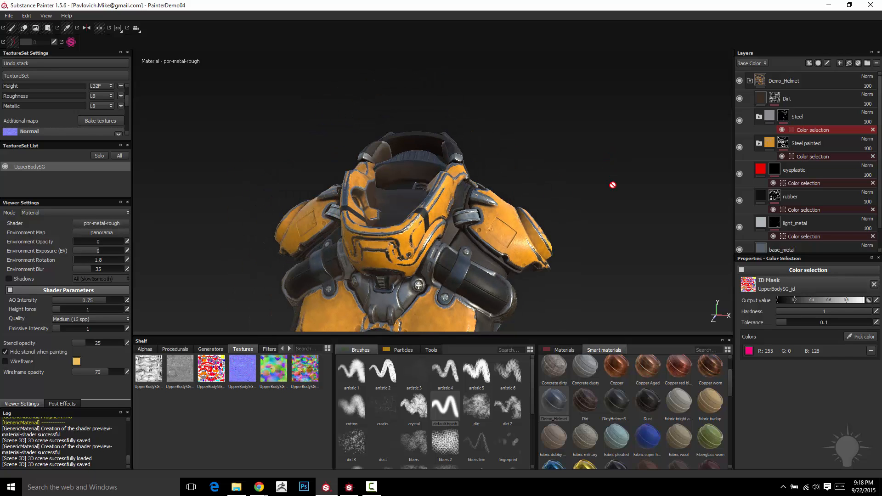
{"action": "left_click_drag", "start_coordinate": [598, 112], "coordinate": [583, 112], "text": "alt"}
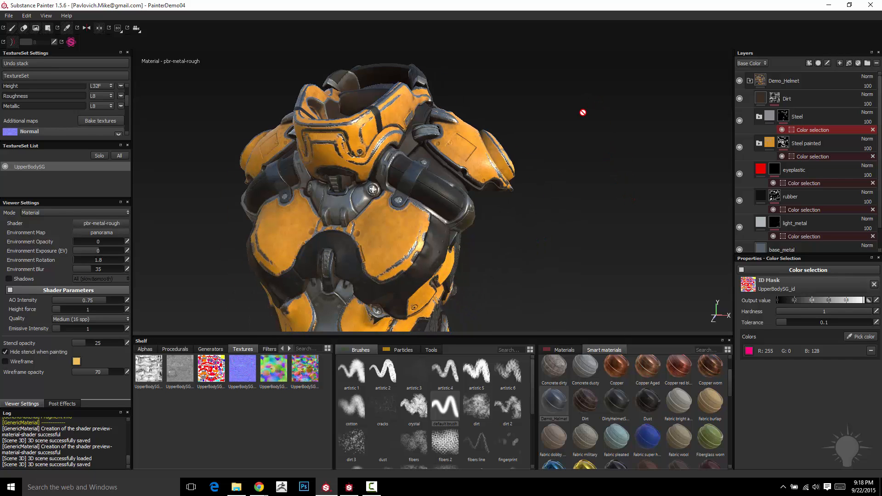
{"action": "left_click_drag", "start_coordinate": [573, 147], "coordinate": [621, 108], "text": "alt"}
Add a new paint layer above the Demo_Helmet smart material.
{"action": "left_click", "coordinate": [814, 78]}
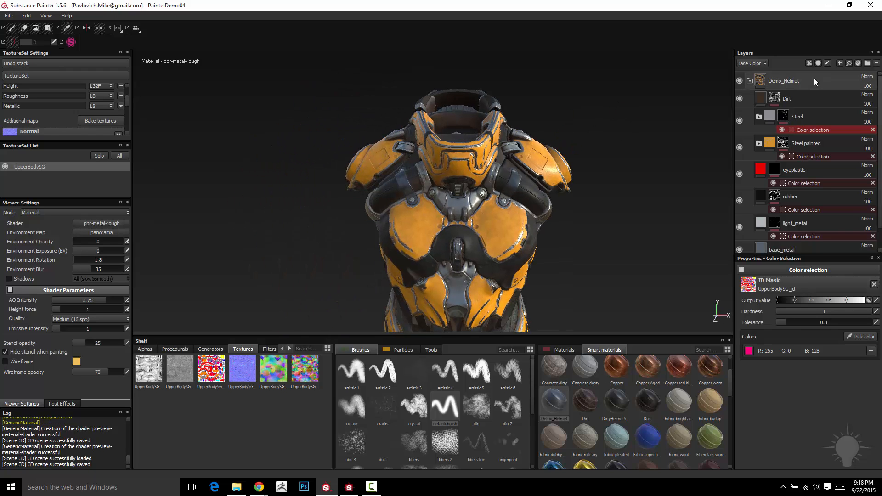
{"action": "left_click", "coordinate": [840, 63]}
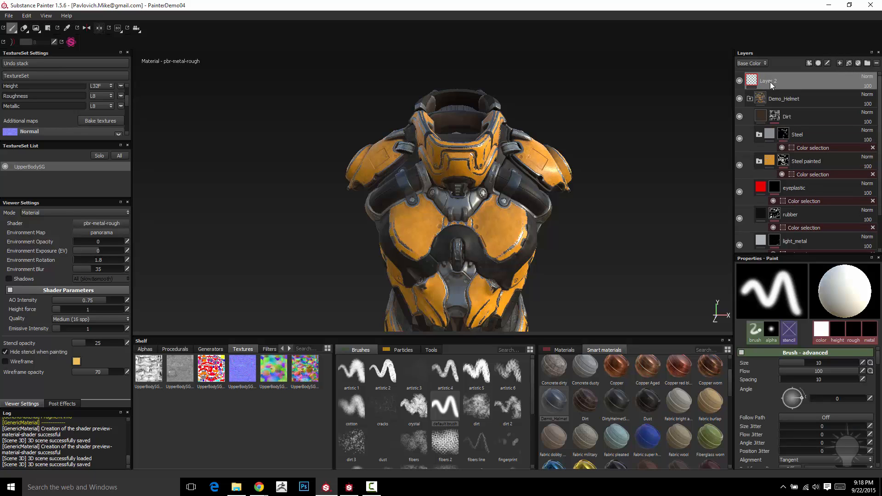
{"action": "mouse_move", "coordinate": [590, 139]}
{"action": "left_mouse_down", "text": "alt"}
{"action": "mouse_move", "coordinate": [560, 132]}
{"action": "mouse_move", "coordinate": [562, 166]}
{"action": "left_mouse_up", "text": "alt"}
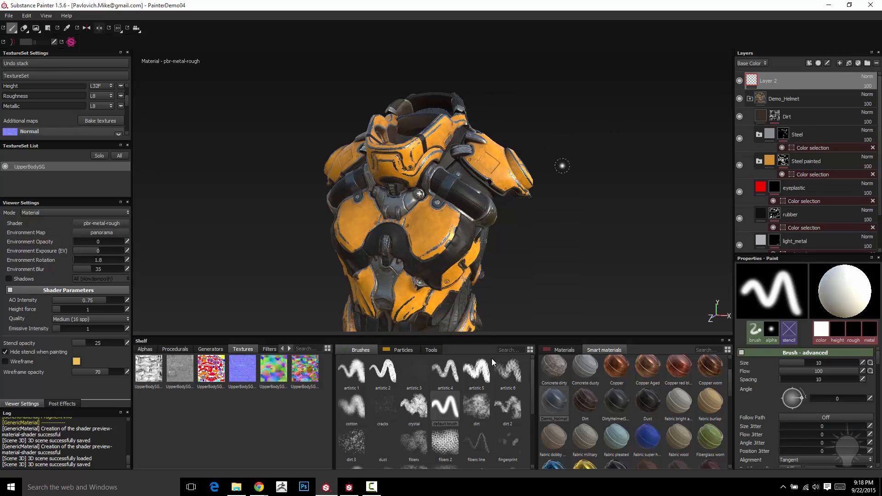
Select the default brush and review its alpha, stencil and material properties.
{"action": "left_click", "coordinate": [441, 407]}
{"action": "left_click_drag", "start_coordinate": [879, 365], "coordinate": [879, 380]}
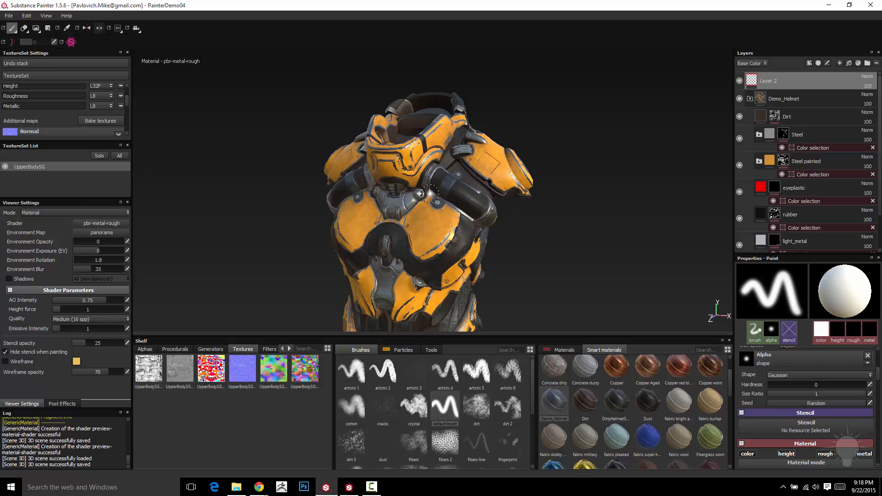
{"action": "key", "text": "ctrl"}
{"action": "scroll", "coordinate": [879, 391], "scroll_direction": "down", "scroll_amount": 5}
{"action": "scroll", "coordinate": [879, 391], "scroll_direction": "up", "scroll_amount": 3}
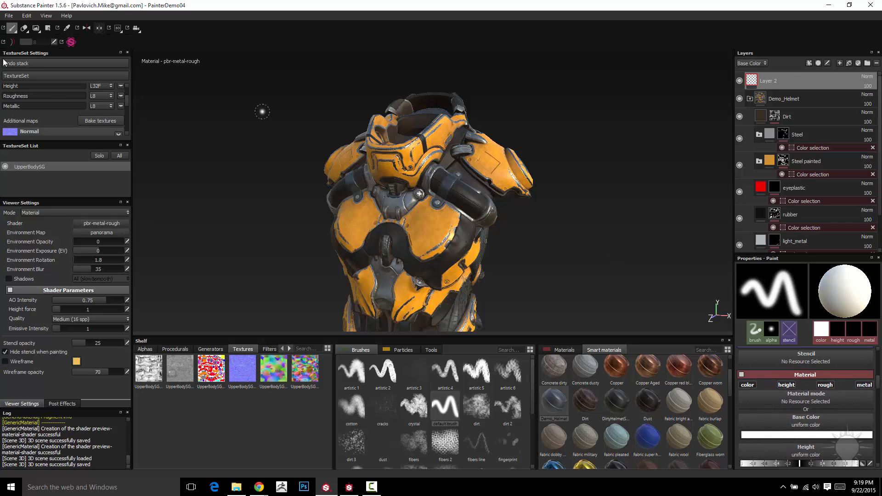
Examine which additional channel types the texture set offers, without adding any.
{"action": "scroll", "coordinate": [126, 97], "scroll_direction": "up", "scroll_amount": 2}
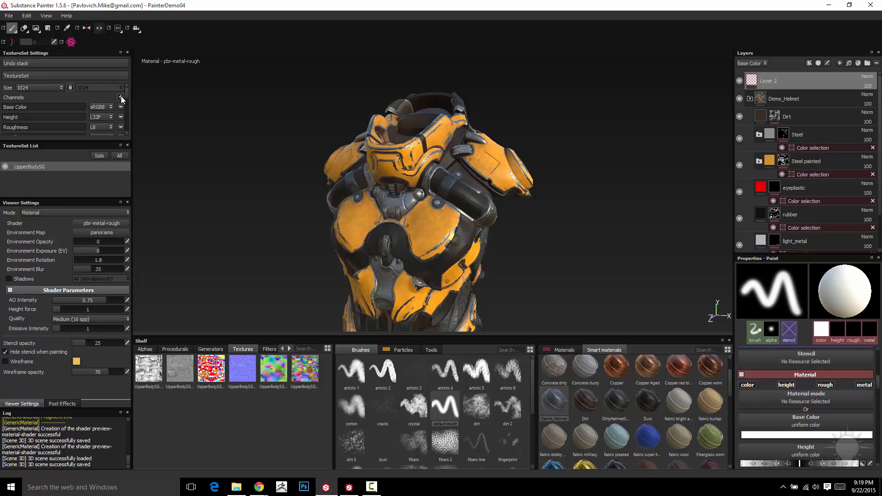
{"action": "left_click", "coordinate": [121, 96]}
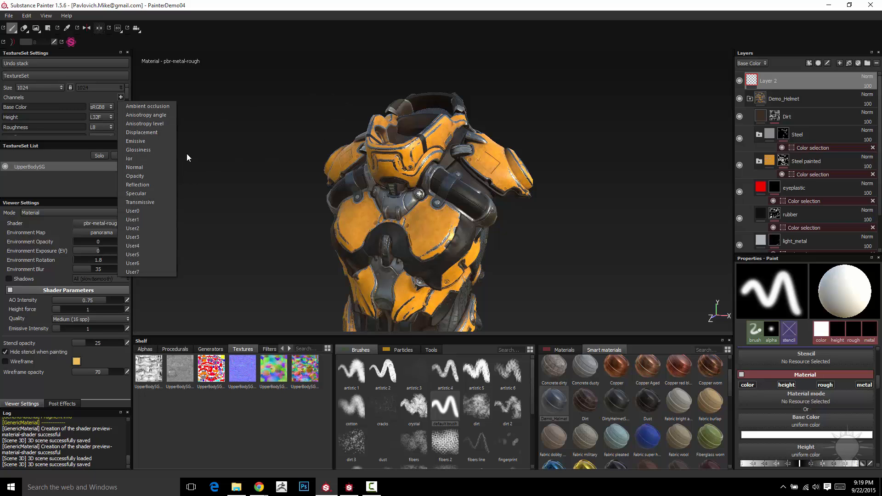
{"action": "left_click", "coordinate": [244, 120]}
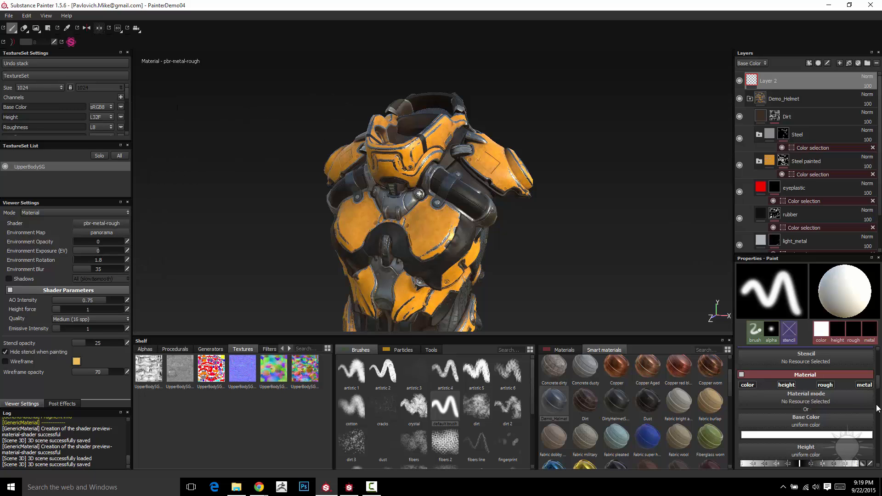
Set the paint brush's base color to pure red.
{"action": "scroll", "coordinate": [877, 384], "scroll_direction": "down", "scroll_amount": 2}
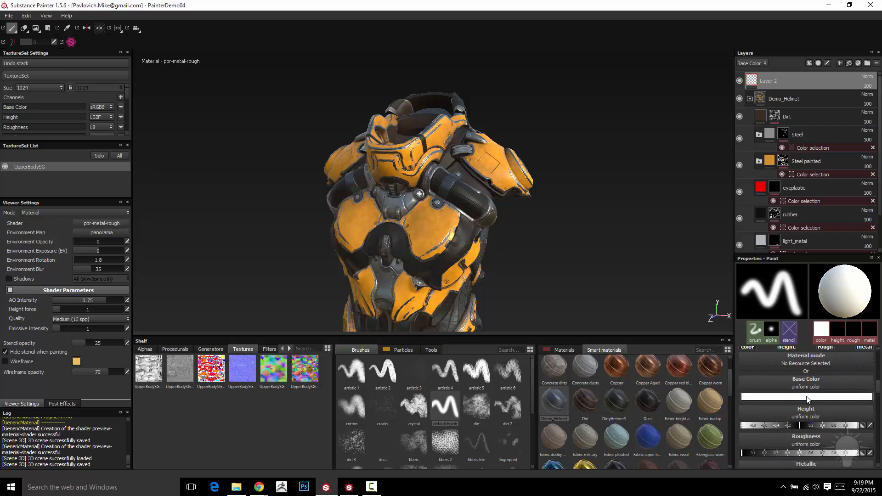
{"action": "left_click", "coordinate": [809, 397]}
{"action": "left_click_drag", "start_coordinate": [825, 354], "coordinate": [830, 353]}
{"action": "left_click", "coordinate": [842, 342]}
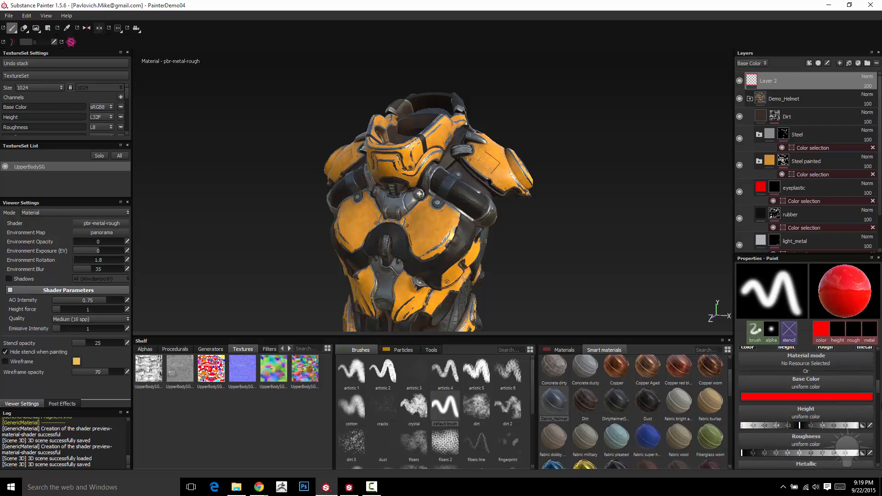
Set the brush material's roughness and metallic values to their minimum.
{"action": "scroll", "coordinate": [881, 393], "scroll_direction": "down", "scroll_amount": 3}
{"action": "left_click_drag", "start_coordinate": [859, 394], "coordinate": [741, 396]}
{"action": "left_click_drag", "start_coordinate": [851, 419], "coordinate": [737, 418]}
Paint a red test stroke over the chest plate and front shoulder area, and undo it.
{"action": "left_click_drag", "start_coordinate": [585, 208], "coordinate": [587, 208], "text": "alt"}
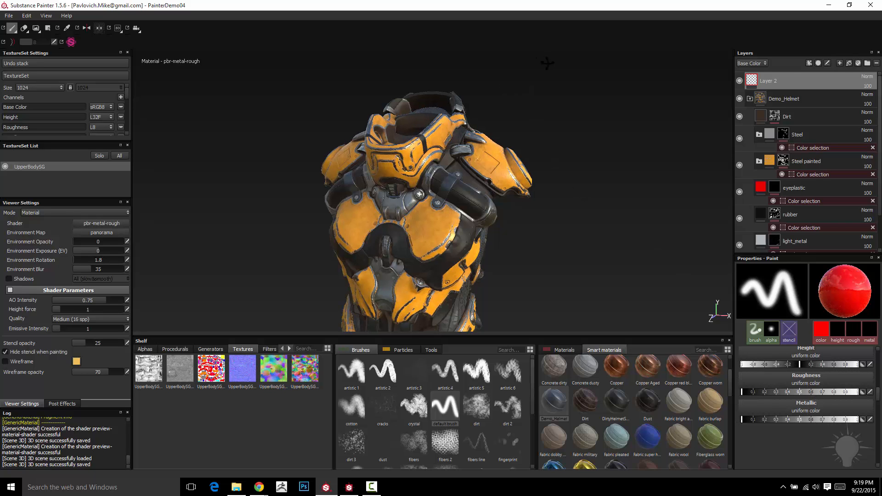
{"action": "left_click_drag", "start_coordinate": [548, 63], "coordinate": [557, 72], "text": "alt"}
{"action": "mouse_move", "coordinate": [456, 223]}
{"action": "left_mouse_down"}
{"action": "mouse_move", "coordinate": [401, 231]}
{"action": "mouse_move", "coordinate": [459, 258]}
{"action": "mouse_move", "coordinate": [453, 202]}
{"action": "mouse_move", "coordinate": [497, 159]}
{"action": "left_mouse_up"}
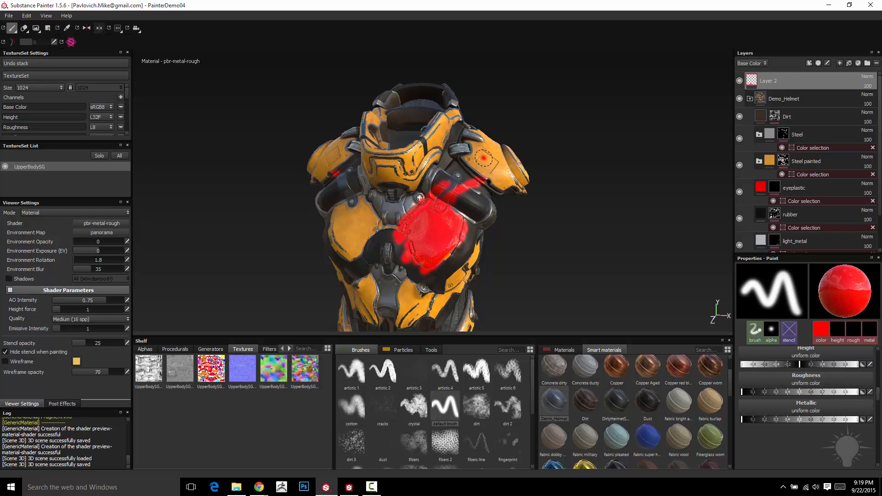
{"action": "key", "text": "ctrl+z"}
Adjust the brush to size 42.29 and hardness 0.96, and review its brush and material properties.
{"action": "mouse_move", "coordinate": [490, 155]}
{"action": "right_mouse_down", "text": "ctrl"}
{"action": "mouse_move", "coordinate": [515, 155]}
{"action": "mouse_move", "coordinate": [488, 155]}
{"action": "mouse_move", "coordinate": [508, 170]}
{"action": "mouse_move", "coordinate": [499, 170]}
{"action": "right_mouse_up", "text": "ctrl"}
{"action": "mouse_move", "coordinate": [499, 170]}
{"action": "right_mouse_down", "text": "ctrl"}
{"action": "mouse_move", "coordinate": [508, 170]}
{"action": "mouse_move", "coordinate": [509, 136]}
{"action": "right_mouse_up", "text": "ctrl"}
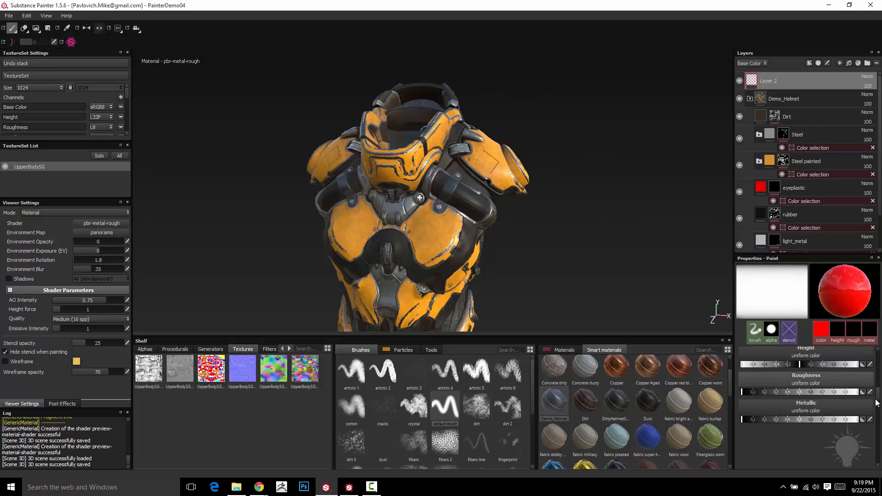
{"action": "left_click_drag", "start_coordinate": [877, 393], "coordinate": [877, 359]}
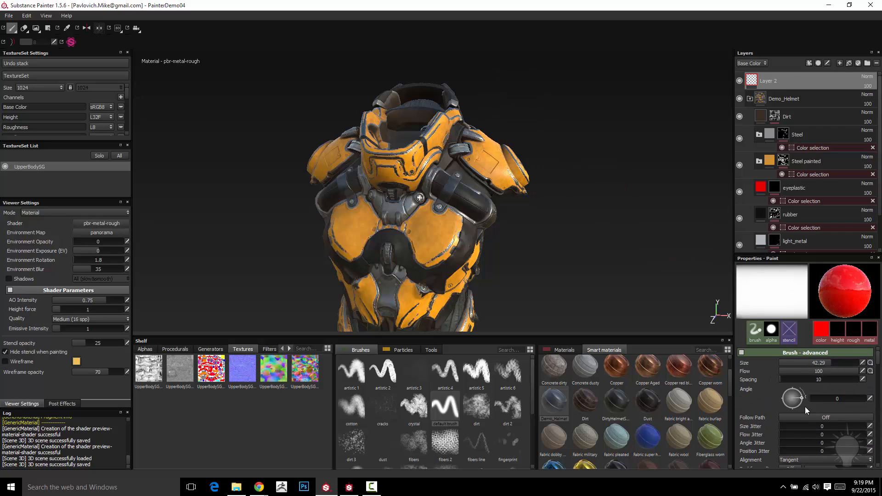
{"action": "scroll", "coordinate": [878, 361], "scroll_direction": "down", "scroll_amount": 4}
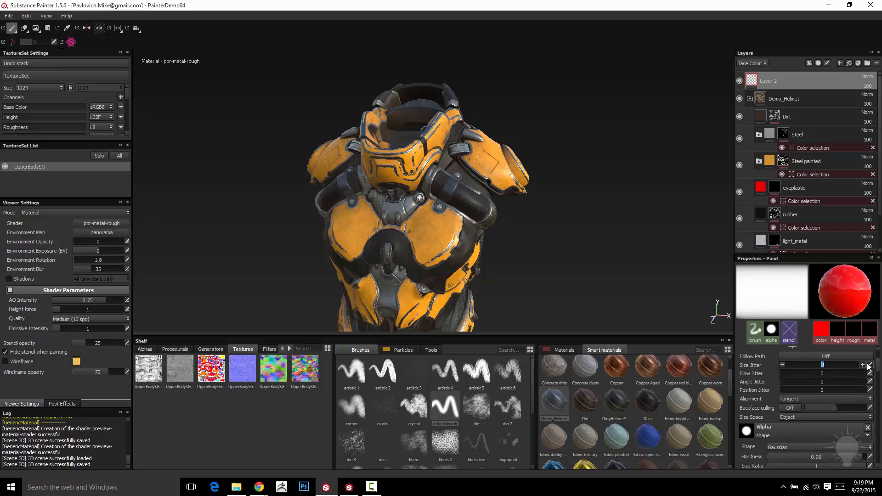
{"action": "scroll", "coordinate": [878, 372], "scroll_direction": "down", "scroll_amount": 5}
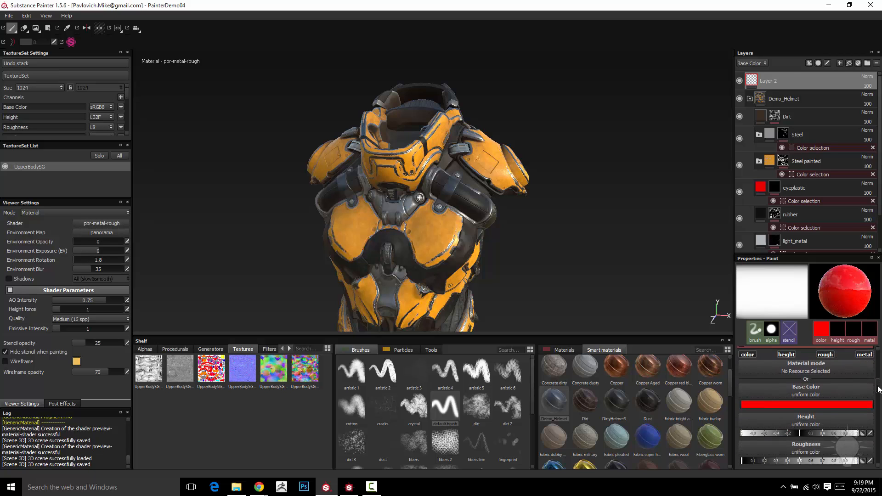
Reduce the brush size and soften the brush's edge.
{"action": "mouse_move", "coordinate": [599, 189]}
{"action": "left_mouse_down", "text": "alt"}
{"action": "mouse_move", "coordinate": [612, 178]}
{"action": "mouse_move", "coordinate": [589, 177]}
{"action": "left_mouse_up", "text": "alt"}
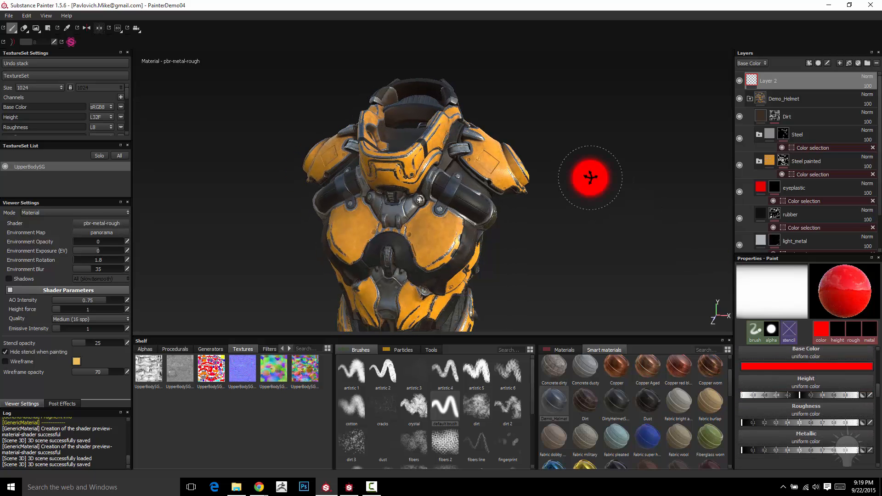
{"action": "mouse_move", "coordinate": [464, 166]}
{"action": "right_mouse_down", "text": "ctrl"}
{"action": "mouse_move", "coordinate": [451, 182]}
{"action": "mouse_move", "coordinate": [509, 222]}
{"action": "right_mouse_up", "text": "ctrl"}
{"action": "left_click_drag", "start_coordinate": [509, 222], "coordinate": [535, 252], "text": "alt"}
Try a red stroke on the chest, undo it, and repaint the chest plates and one shoulder tube red.
{"action": "mouse_move", "coordinate": [464, 194]}
{"action": "left_mouse_down"}
{"action": "mouse_move", "coordinate": [414, 264]}
{"action": "mouse_move", "coordinate": [460, 184]}
{"action": "mouse_move", "coordinate": [465, 239]}
{"action": "left_mouse_up"}
{"action": "left_click_drag", "start_coordinate": [522, 226], "coordinate": [507, 220], "text": "alt"}
{"action": "key", "text": "ctrl+z"}
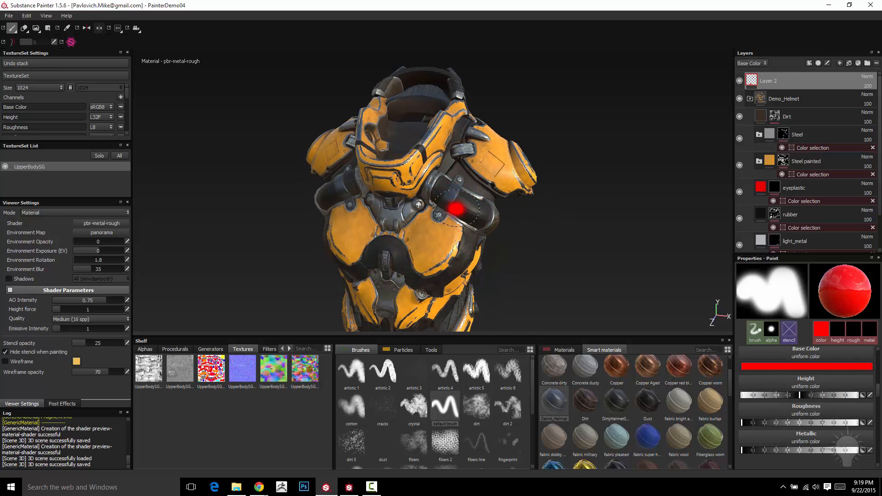
{"action": "mouse_move", "coordinate": [455, 207]}
{"action": "left_mouse_down"}
{"action": "mouse_move", "coordinate": [353, 237]}
{"action": "mouse_move", "coordinate": [447, 245]}
{"action": "left_mouse_up"}
{"action": "mouse_move", "coordinate": [488, 174]}
{"action": "left_mouse_down", "text": "alt"}
{"action": "mouse_move", "coordinate": [583, 148]}
{"action": "mouse_move", "coordinate": [632, 203]}
{"action": "left_mouse_up", "text": "alt"}
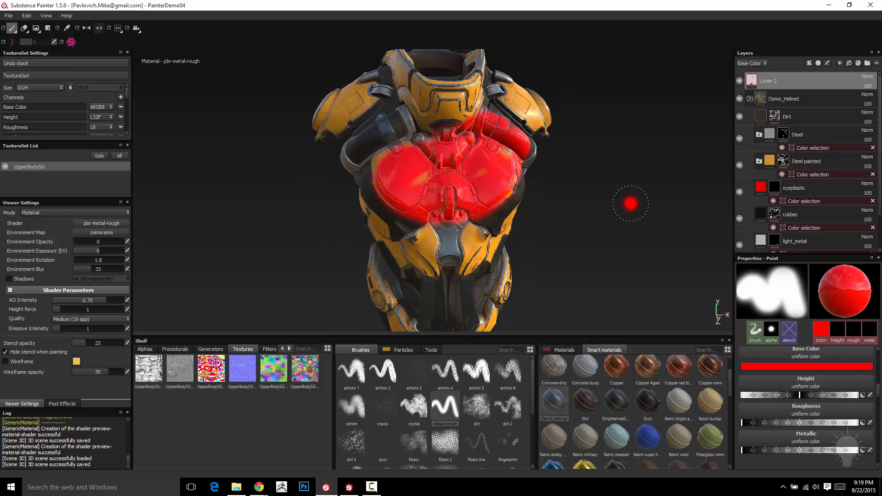
Switch to the 2D UV view and examine how the red paint falls across the UV islands.
{"action": "left_click", "coordinate": [118, 28]}
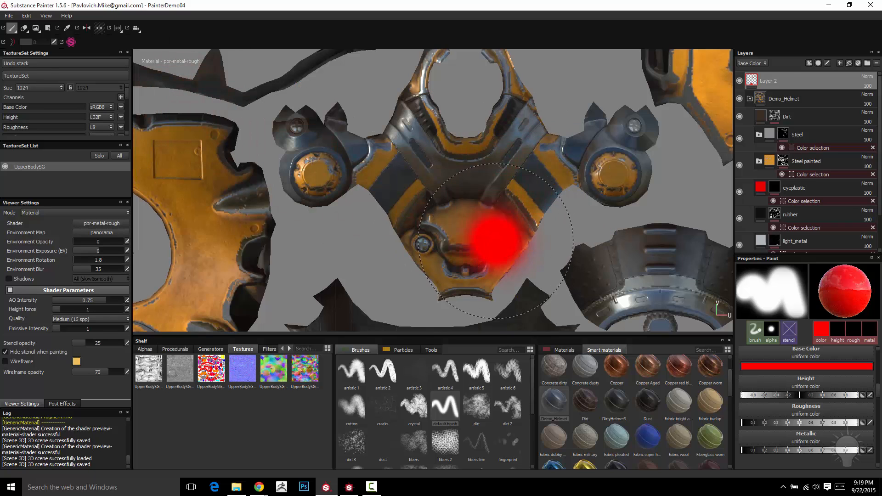
{"action": "scroll", "coordinate": [496, 240], "scroll_direction": "down", "scroll_amount": 10}
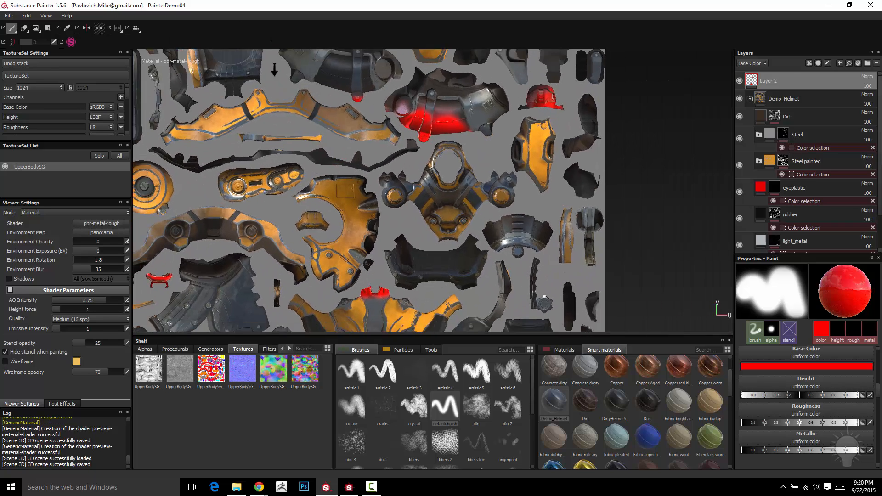
{"action": "right_click_drag", "start_coordinate": [274, 70], "coordinate": [257, 49], "text": "alt"}
{"action": "middle_click_drag", "start_coordinate": [324, 202], "coordinate": [315, 69], "text": "alt"}
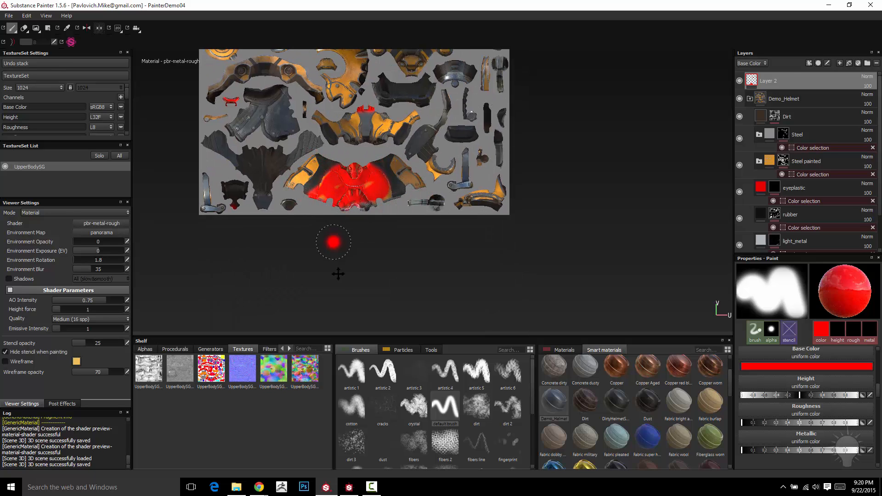
{"action": "middle_click_drag", "start_coordinate": [334, 243], "coordinate": [355, 262], "text": "alt"}
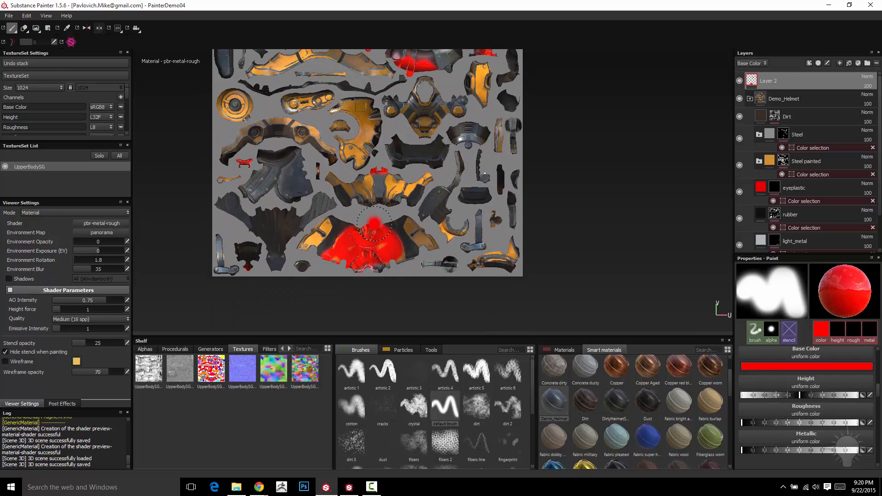
Show the 3D model and the 2D UV layout side by side.
{"action": "left_click", "coordinate": [118, 29]}
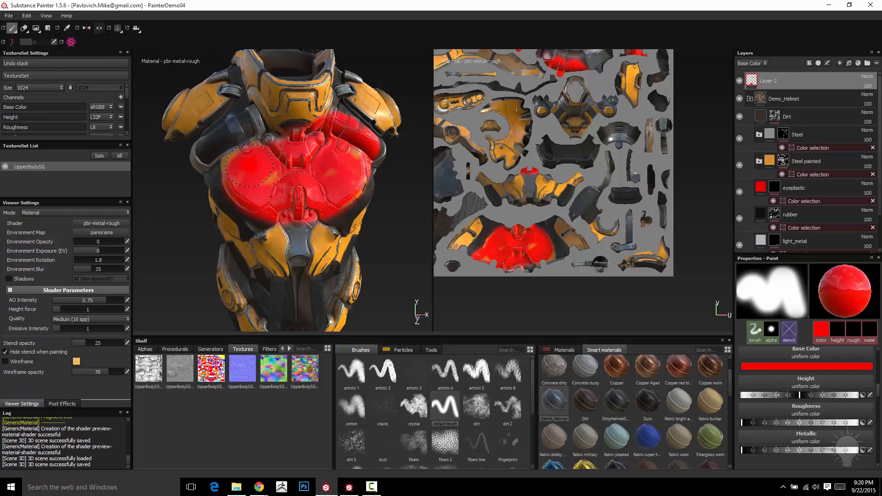
{"action": "mouse_move", "coordinate": [413, 237]}
{"action": "left_mouse_down", "text": "alt"}
{"action": "mouse_move", "coordinate": [378, 159]}
{"action": "mouse_move", "coordinate": [349, 202]}
{"action": "mouse_move", "coordinate": [339, 196]}
{"action": "mouse_move", "coordinate": [372, 260]}
{"action": "mouse_move", "coordinate": [393, 161]}
{"action": "mouse_move", "coordinate": [352, 152]}
{"action": "left_mouse_up", "text": "alt"}
{"action": "mouse_move", "coordinate": [374, 193]}
{"action": "left_mouse_down", "text": "alt"}
{"action": "mouse_move", "coordinate": [392, 181]}
{"action": "mouse_move", "coordinate": [336, 159]}
{"action": "mouse_move", "coordinate": [276, 183]}
{"action": "mouse_move", "coordinate": [362, 124]}
{"action": "mouse_move", "coordinate": [354, 188]}
{"action": "mouse_move", "coordinate": [363, 202]}
{"action": "left_mouse_up", "text": "alt"}
Paint the shoulder armor red from the front and the back in the 3D view.
{"action": "mouse_move", "coordinate": [361, 120]}
{"action": "left_mouse_down", "text": "alt"}
{"action": "mouse_move", "coordinate": [260, 158]}
{"action": "mouse_move", "coordinate": [381, 138]}
{"action": "mouse_move", "coordinate": [371, 129]}
{"action": "left_mouse_up", "text": "alt"}
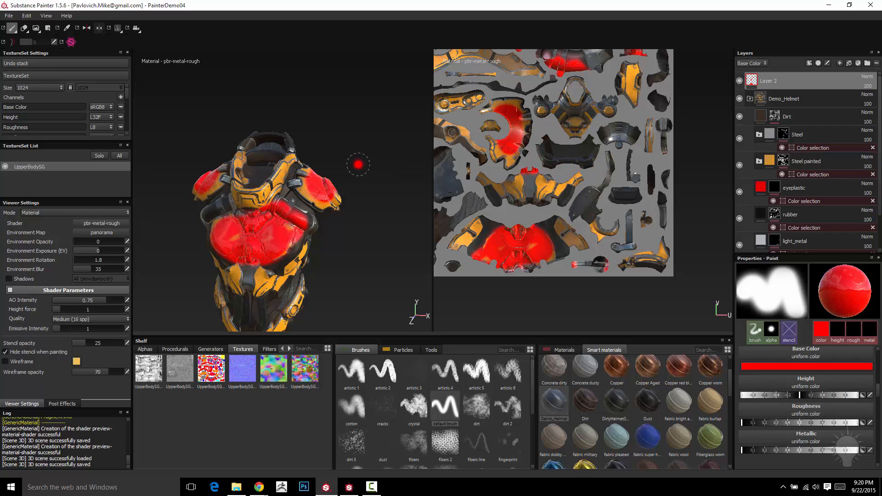
{"action": "mouse_move", "coordinate": [358, 164]}
{"action": "left_mouse_down", "text": "alt"}
{"action": "mouse_move", "coordinate": [322, 206]}
{"action": "mouse_move", "coordinate": [310, 182]}
{"action": "mouse_move", "coordinate": [336, 194]}
{"action": "mouse_move", "coordinate": [206, 173]}
{"action": "mouse_move", "coordinate": [304, 249]}
{"action": "left_mouse_up", "text": "alt"}
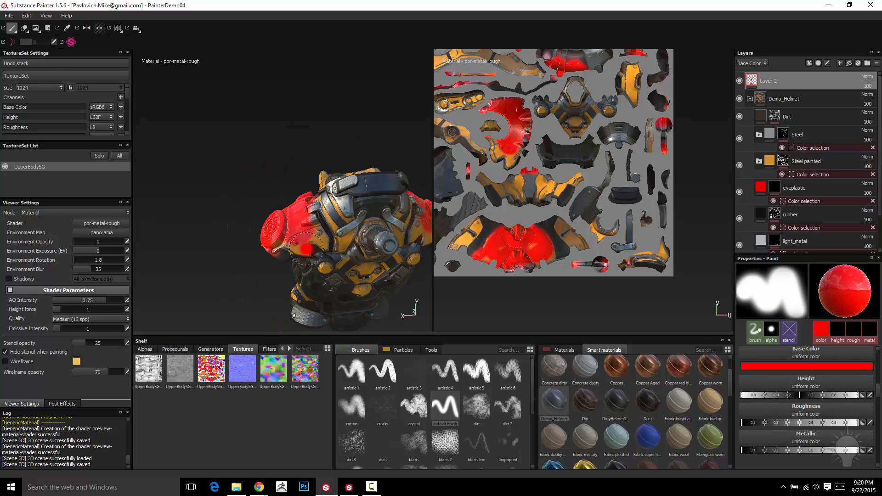
{"action": "left_click_drag", "start_coordinate": [314, 218], "coordinate": [325, 233]}
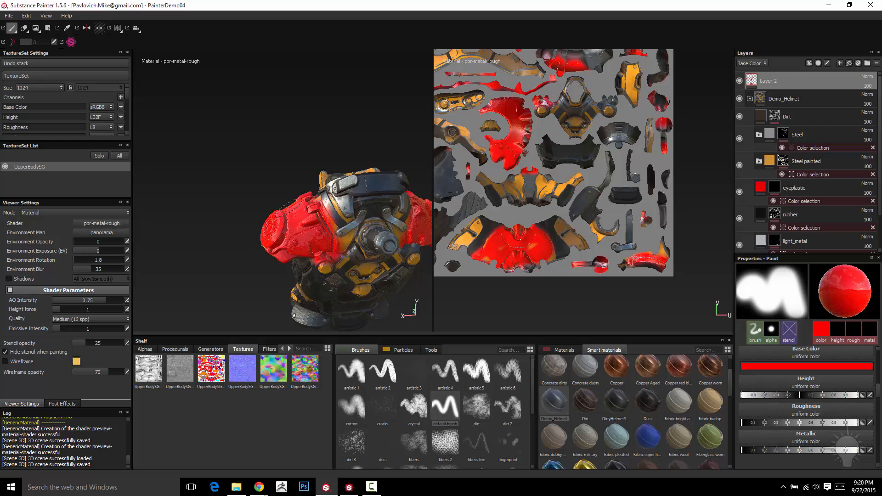
{"action": "mouse_move", "coordinate": [239, 166]}
{"action": "left_mouse_down", "text": "alt"}
{"action": "mouse_move", "coordinate": [285, 181]}
{"action": "mouse_move", "coordinate": [356, 173]}
{"action": "mouse_move", "coordinate": [335, 187]}
{"action": "left_mouse_up", "text": "alt"}
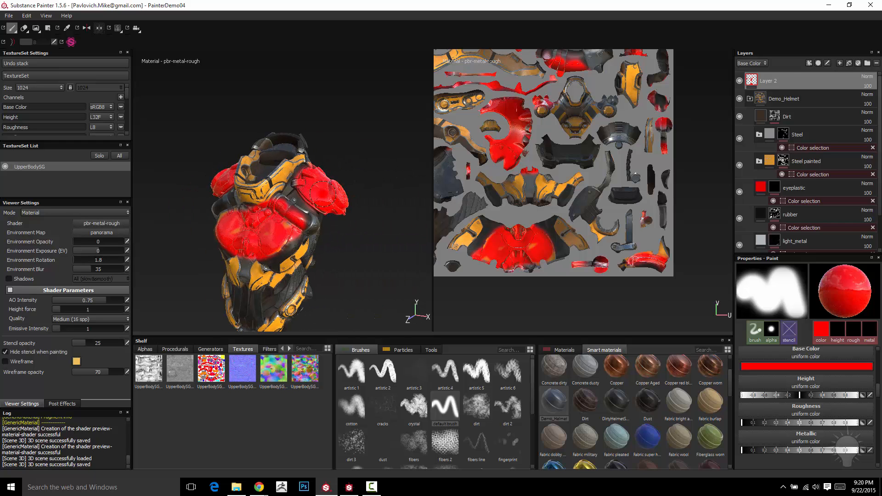
Undo all the red strokes on the chest and shoulder armor.
{"action": "key", "text": "ctrl+z"}
{"action": "key", "text": "ctrl+z"}
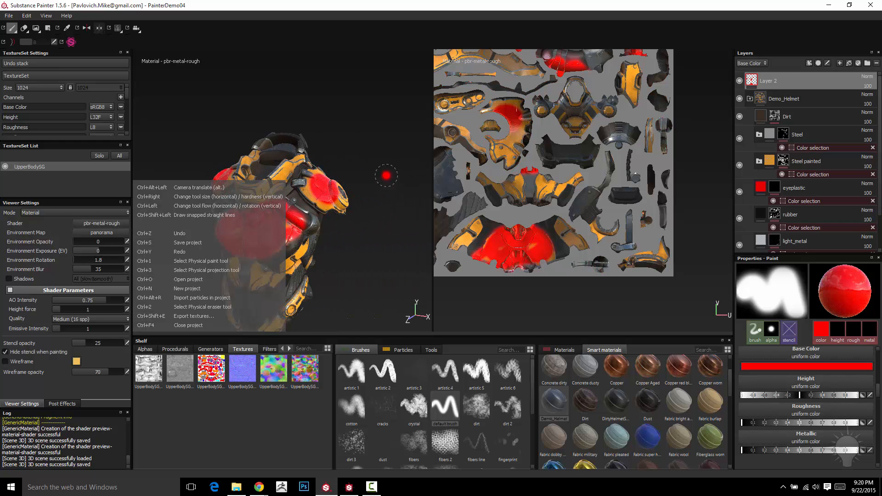
{"action": "key", "text": "ctrl+z"}
{"action": "middle_click_drag", "start_coordinate": [304, 228], "coordinate": [352, 199], "text": "alt"}
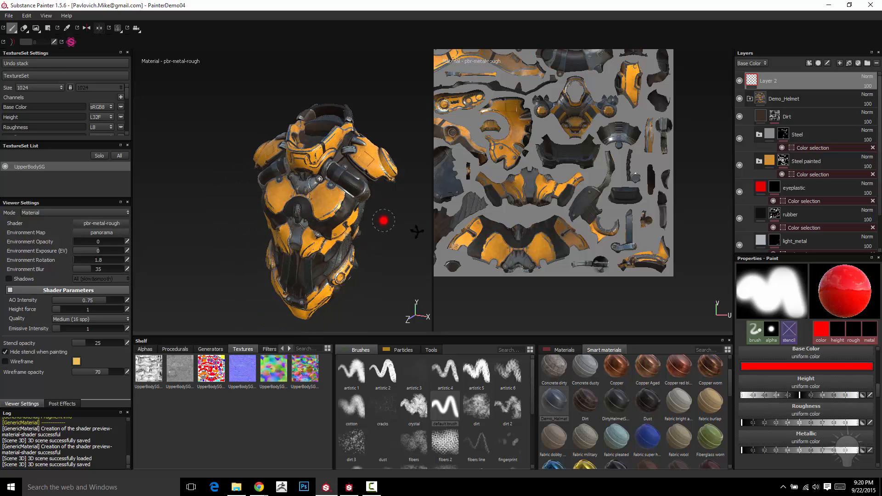
Paint a red zigzag stroke across the chest piece in the 2D view, and undo it.
{"action": "mouse_move", "coordinate": [417, 231]}
{"action": "left_mouse_down", "text": "alt"}
{"action": "mouse_move", "coordinate": [536, 249]}
{"action": "mouse_move", "coordinate": [574, 244]}
{"action": "left_mouse_up", "text": "alt"}
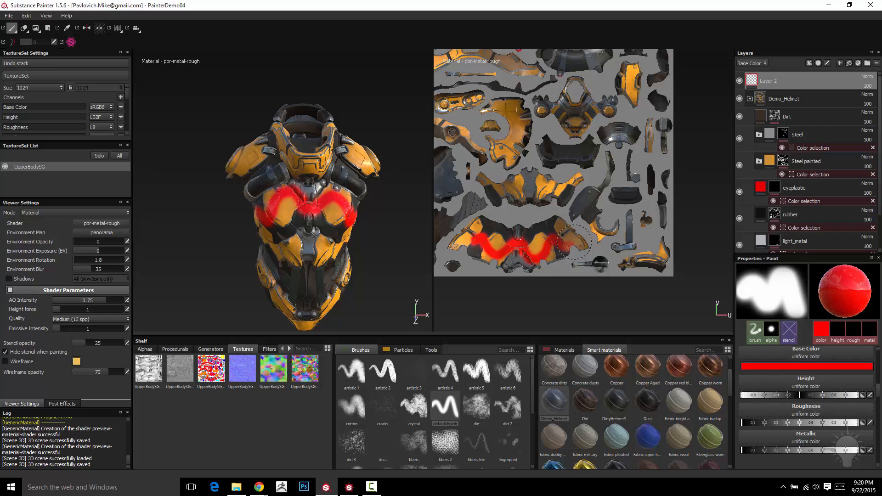
{"action": "key", "text": "ctrl+z"}
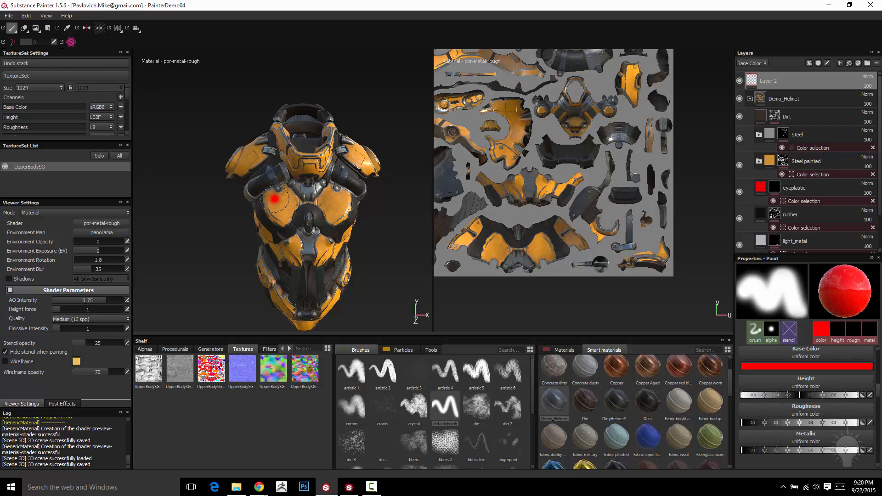
Turn on symmetry and paint mirrored red strokes over the chest and abdomen armor in the 3D view.
{"action": "left_click", "coordinate": [89, 29]}
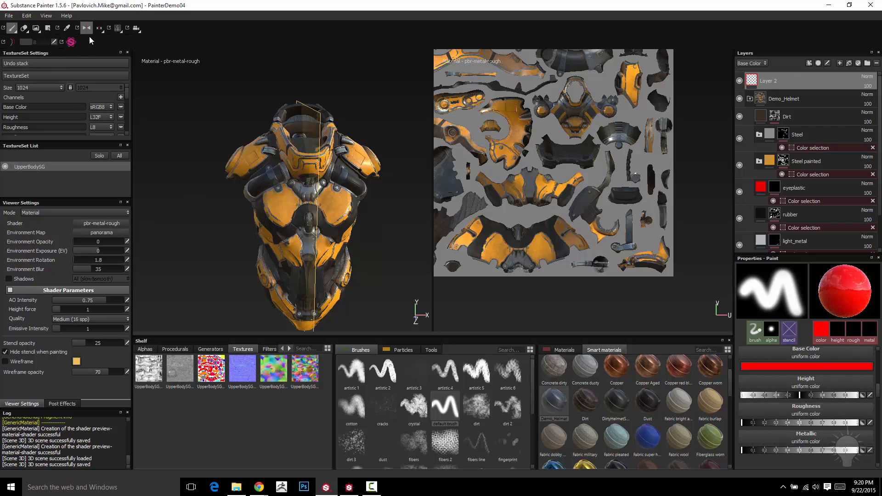
{"action": "left_click_drag", "start_coordinate": [226, 117], "coordinate": [271, 117], "text": "alt"}
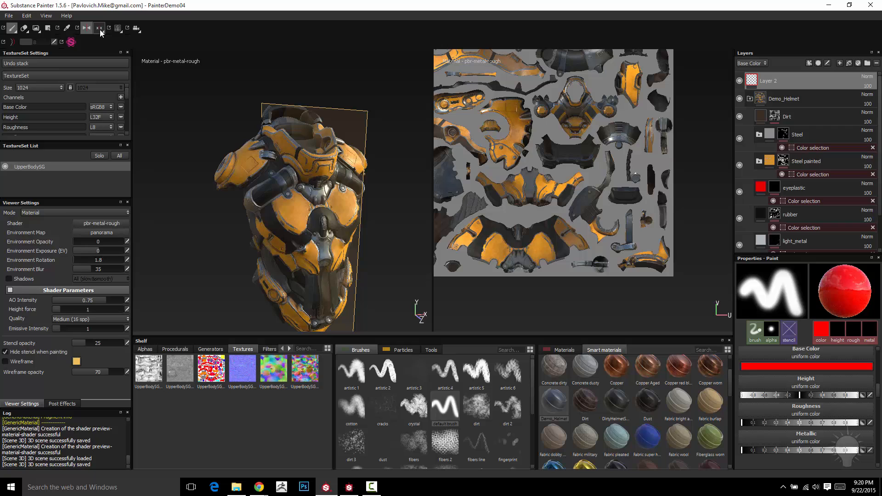
{"action": "mouse_move", "coordinate": [288, 211]}
{"action": "left_mouse_down"}
{"action": "mouse_move", "coordinate": [297, 202]}
{"action": "mouse_move", "coordinate": [276, 209]}
{"action": "mouse_move", "coordinate": [304, 296]}
{"action": "left_mouse_up"}
{"action": "mouse_move", "coordinate": [268, 225]}
{"action": "left_mouse_down"}
{"action": "mouse_move", "coordinate": [303, 221]}
{"action": "mouse_move", "coordinate": [296, 228]}
{"action": "left_mouse_up"}
Undo the mirrored red strokes and turn symmetry off.
{"action": "mouse_move", "coordinate": [386, 270]}
{"action": "left_mouse_down", "text": "alt"}
{"action": "mouse_move", "coordinate": [332, 267]}
{"action": "mouse_move", "coordinate": [353, 236]}
{"action": "mouse_move", "coordinate": [391, 227]}
{"action": "mouse_move", "coordinate": [389, 234]}
{"action": "left_mouse_up", "text": "alt"}
{"action": "key", "text": "ctrl+z"}
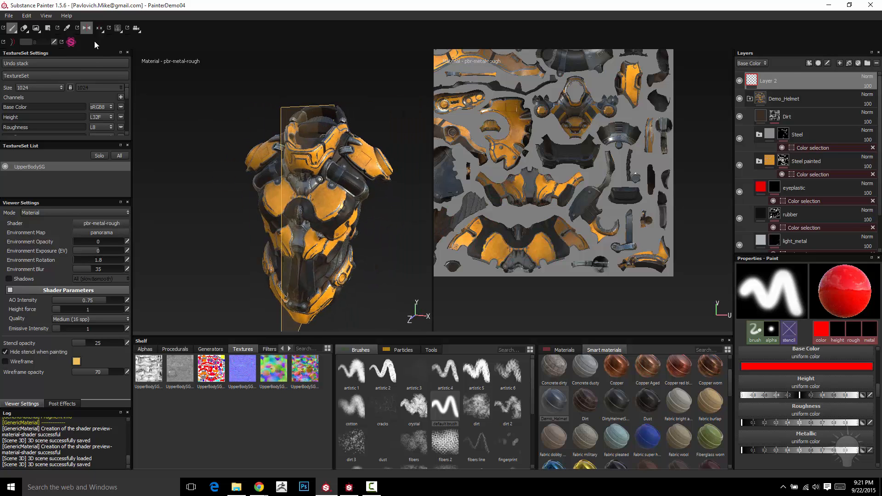
{"action": "left_click", "coordinate": [88, 30]}
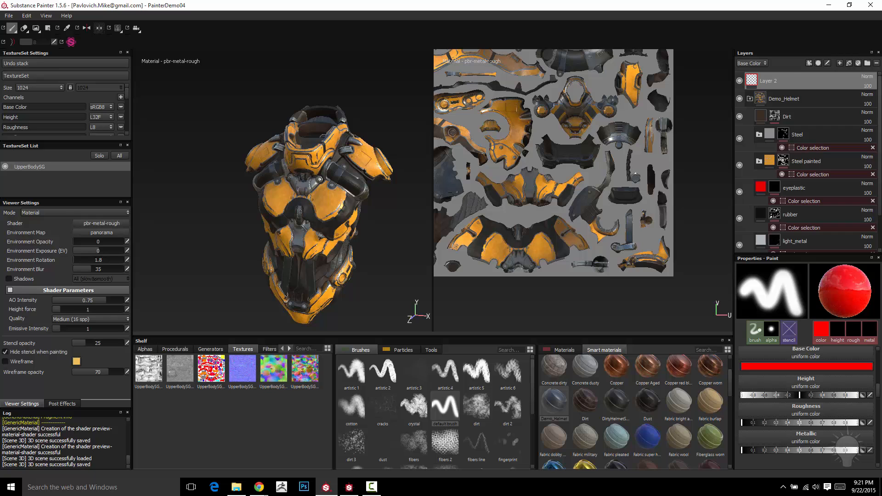
Change the viewport layout to 3D only and frame the upper body armor.
{"action": "key", "text": "F10"}
{"action": "left_click_drag", "start_coordinate": [369, 85], "coordinate": [383, 68], "text": "alt"}
{"action": "left_click", "coordinate": [119, 28]}
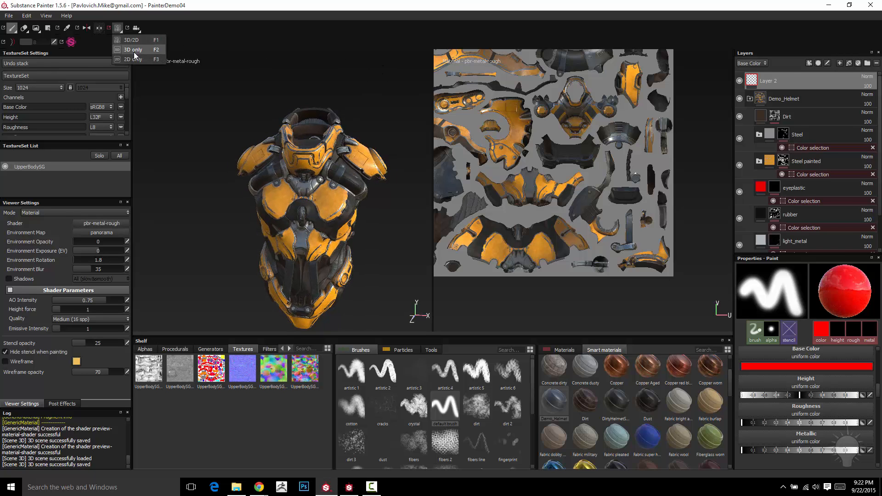
{"action": "left_click", "coordinate": [137, 49]}
{"action": "right_click_drag", "start_coordinate": [503, 235], "coordinate": [537, 237], "text": "alt"}
{"action": "left_click_drag", "start_coordinate": [538, 237], "coordinate": [508, 239], "text": "alt"}
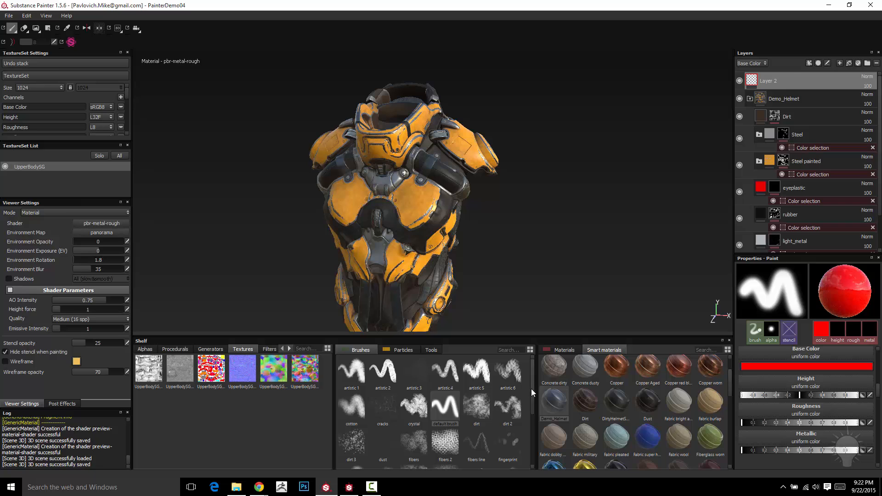
Choose the dirt 2 brush and set its base color to dark rust brown (R 0.107, G 0.027, B 0.006).
{"action": "scroll", "coordinate": [533, 387], "scroll_direction": "down", "scroll_amount": 1}
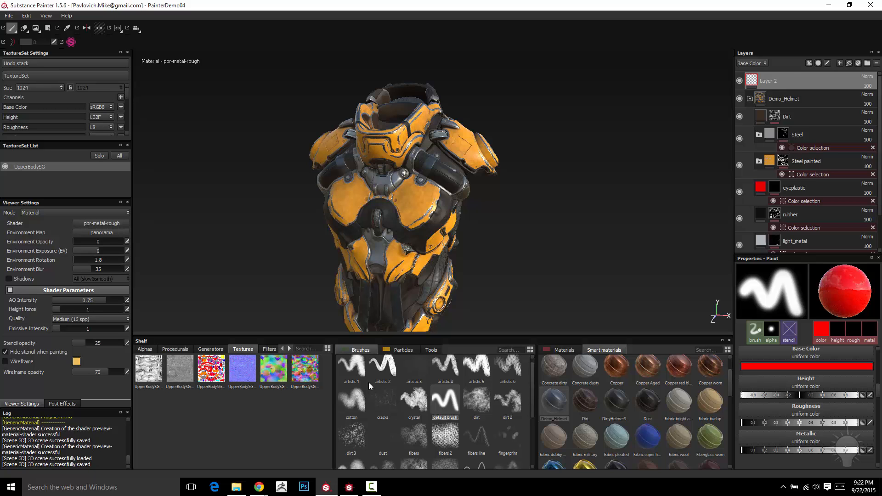
{"action": "left_click", "coordinate": [509, 401]}
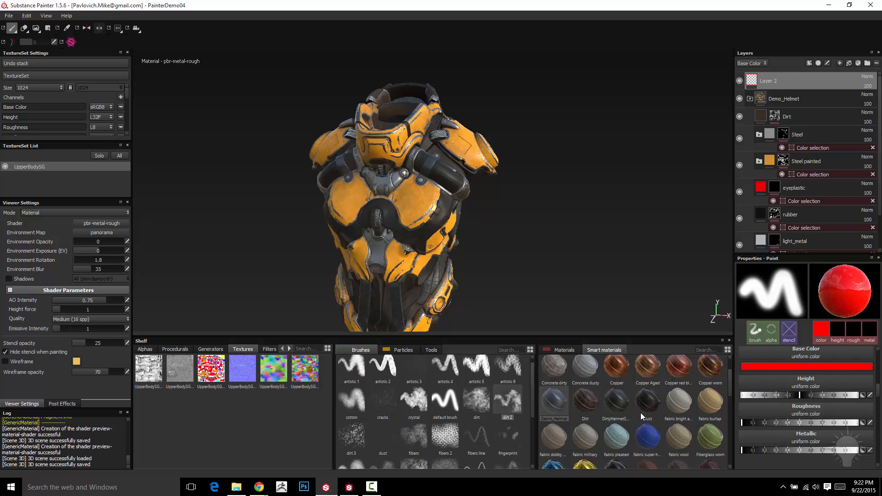
{"action": "left_click", "coordinate": [801, 367]}
{"action": "left_click_drag", "start_coordinate": [805, 416], "coordinate": [805, 426]}
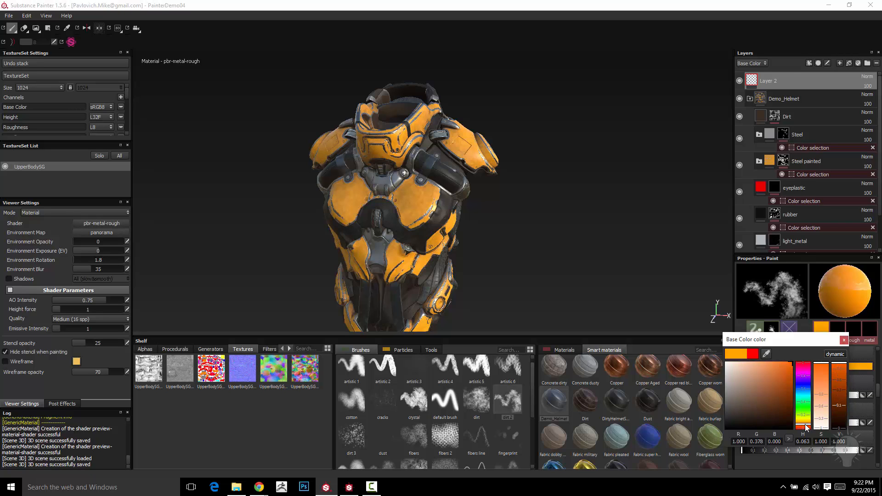
{"action": "mouse_move", "coordinate": [784, 392]}
{"action": "left_mouse_down"}
{"action": "mouse_move", "coordinate": [770, 412]}
{"action": "mouse_move", "coordinate": [774, 403]}
{"action": "left_mouse_up"}
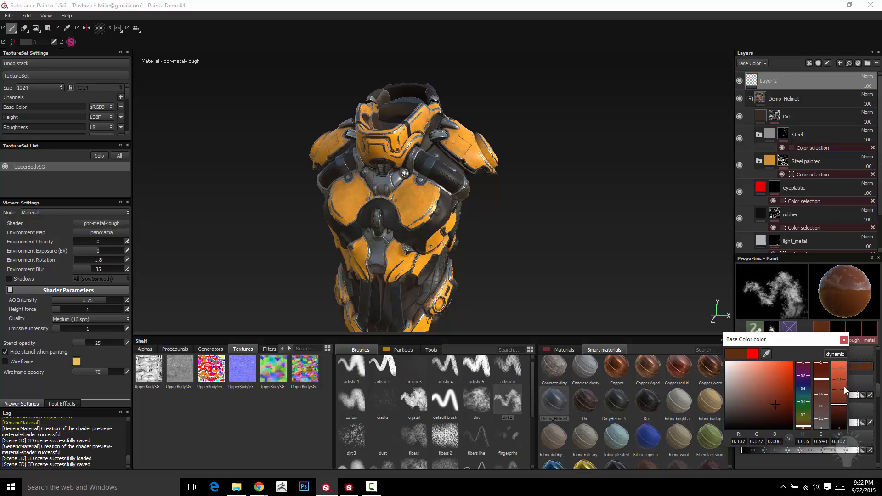
{"action": "left_click", "coordinate": [844, 341]}
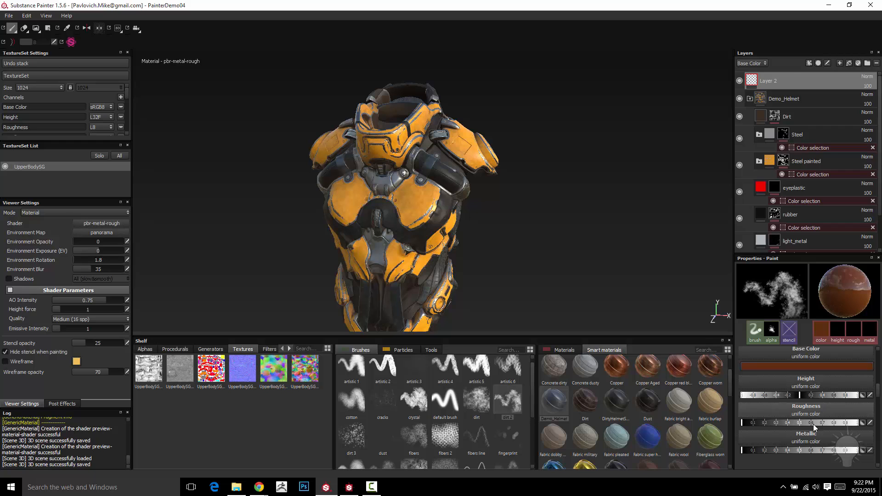
Raise the paint roughness to nearly 1 and brush brown dirt across the upper chest armor.
{"action": "left_click_drag", "start_coordinate": [815, 423], "coordinate": [856, 423]}
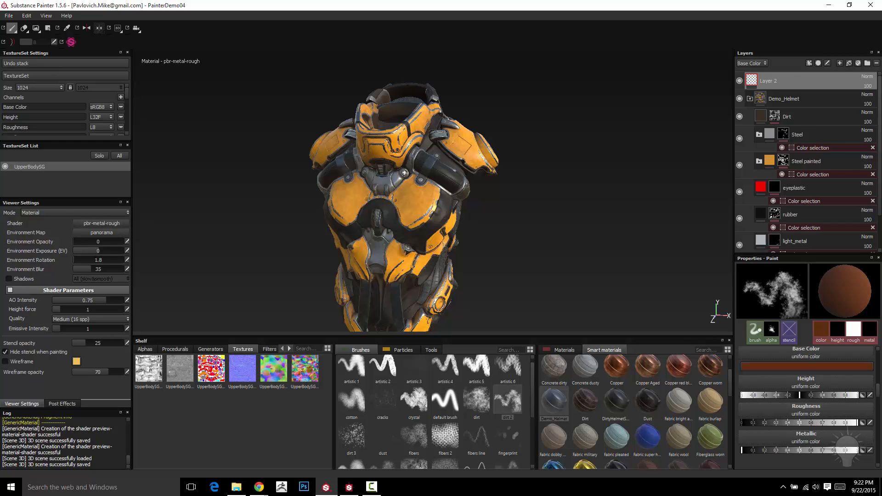
{"action": "scroll", "coordinate": [551, 257], "scroll_direction": "up", "scroll_amount": 3}
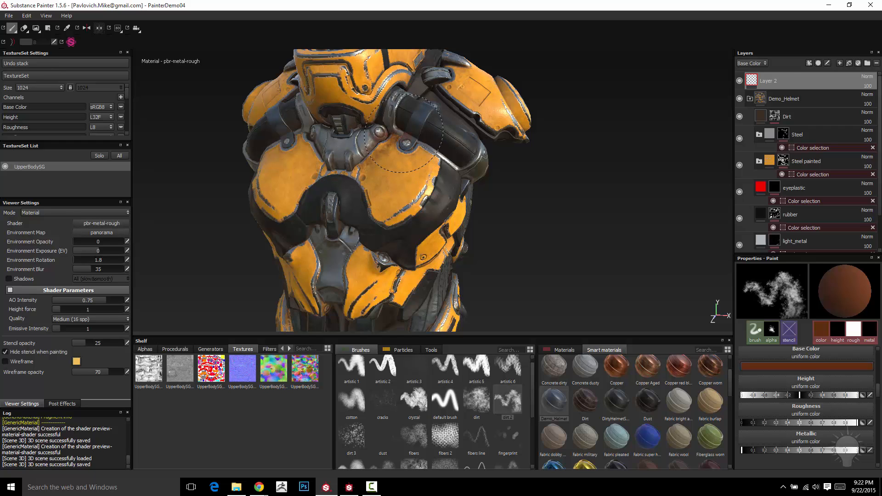
{"action": "left_click_drag", "start_coordinate": [423, 145], "coordinate": [342, 168]}
Paint the brown material across both chest plates with the fibers 2 brush.
{"action": "middle_click_drag", "start_coordinate": [614, 156], "coordinate": [617, 193], "text": "alt"}
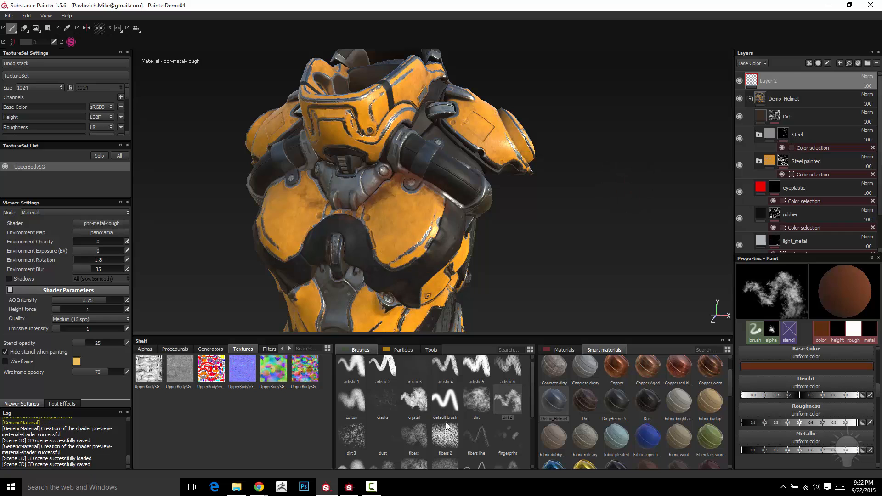
{"action": "left_click", "coordinate": [444, 442]}
{"action": "mouse_move", "coordinate": [412, 208]}
{"action": "left_mouse_down"}
{"action": "mouse_move", "coordinate": [427, 202]}
{"action": "mouse_move", "coordinate": [368, 257]}
{"action": "mouse_move", "coordinate": [313, 220]}
{"action": "left_mouse_up"}
Choose the scratches 3 brush and bring the shoulder armor into close view.
{"action": "left_click_drag", "start_coordinate": [531, 393], "coordinate": [530, 440]}
{"action": "left_click", "coordinate": [414, 422]}
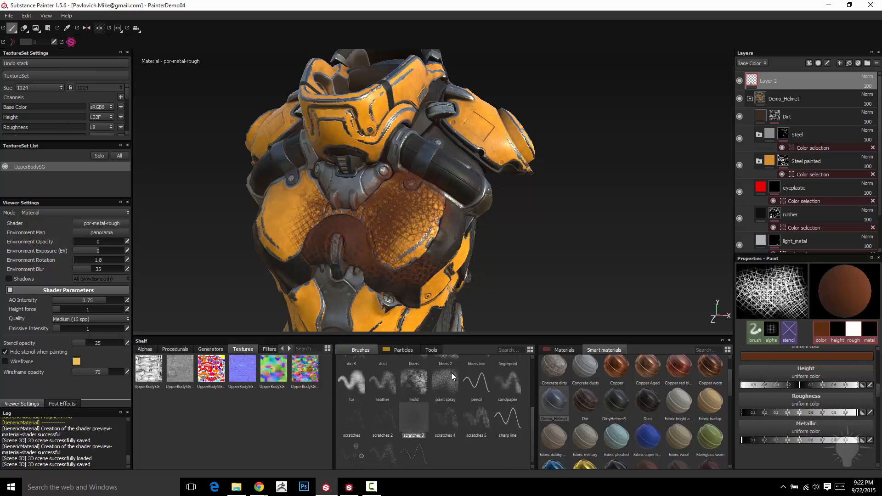
{"action": "mouse_move", "coordinate": [548, 182]}
{"action": "left_mouse_down", "text": "alt"}
{"action": "mouse_move", "coordinate": [642, 281]}
{"action": "mouse_move", "coordinate": [580, 180]}
{"action": "mouse_move", "coordinate": [443, 207]}
{"action": "mouse_move", "coordinate": [655, 225]}
{"action": "mouse_move", "coordinate": [552, 279]}
{"action": "mouse_move", "coordinate": [476, 159]}
{"action": "left_mouse_up", "text": "alt"}
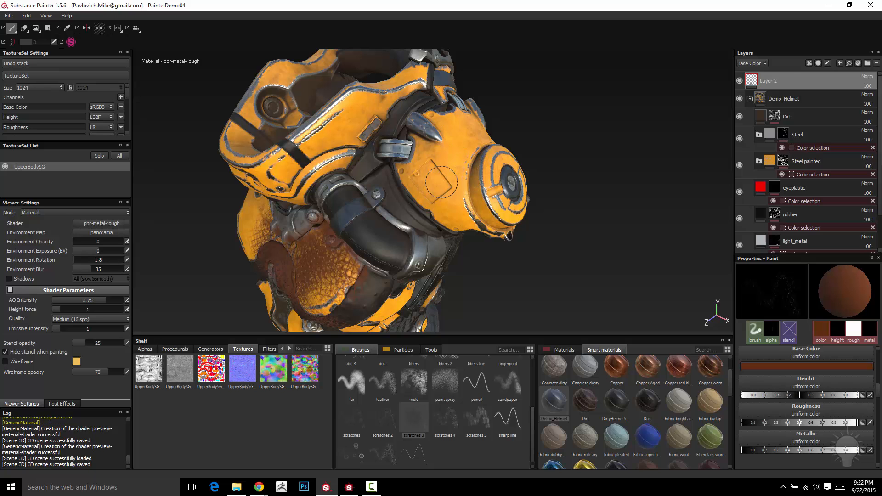
{"action": "right_click", "coordinate": [581, 166]}
{"action": "left_click", "coordinate": [551, 121]}
{"action": "right_click_drag", "start_coordinate": [551, 120], "coordinate": [590, 218], "text": "alt"}
{"action": "mouse_move", "coordinate": [591, 217]}
{"action": "middle_mouse_down", "text": "alt"}
{"action": "mouse_move", "coordinate": [606, 168]}
{"action": "mouse_move", "coordinate": [597, 204]}
{"action": "mouse_move", "coordinate": [642, 214]}
{"action": "middle_mouse_up", "text": "alt"}
{"action": "left_click_drag", "start_coordinate": [642, 213], "coordinate": [602, 193], "text": "alt"}
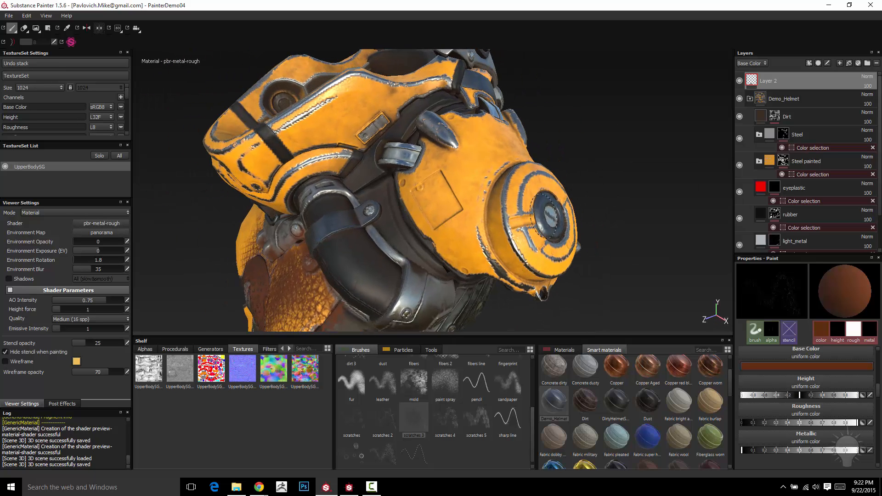
{"action": "left_click_drag", "start_coordinate": [609, 161], "coordinate": [645, 161], "text": "alt"}
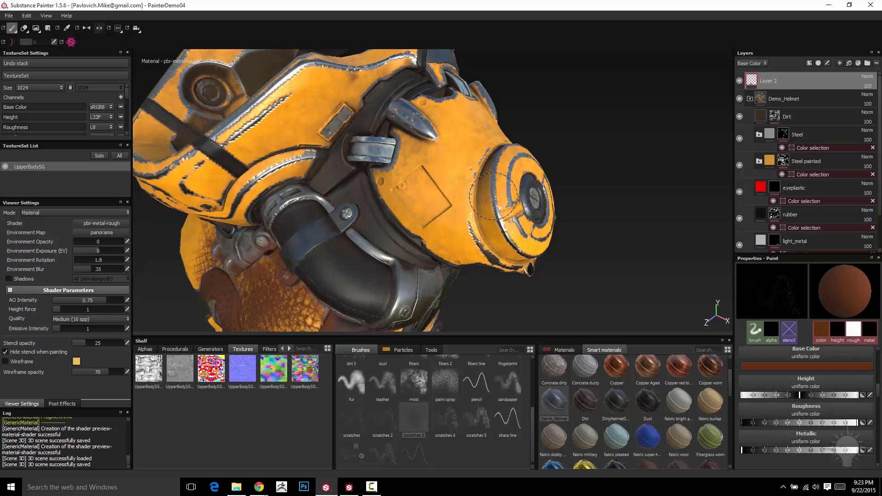
Examine the Base Color, Height, Roughness and Metallic channels one by one, and return to the full material display.
{"action": "key", "text": "c"}
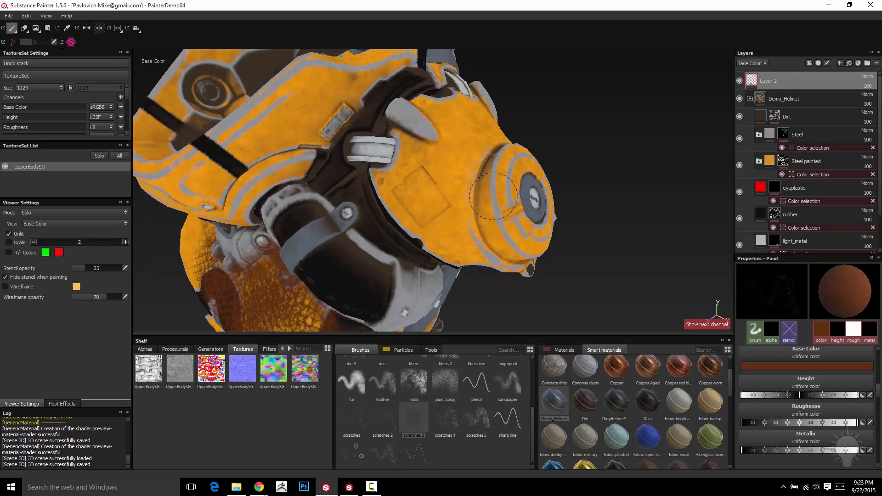
{"action": "key", "text": "c"}
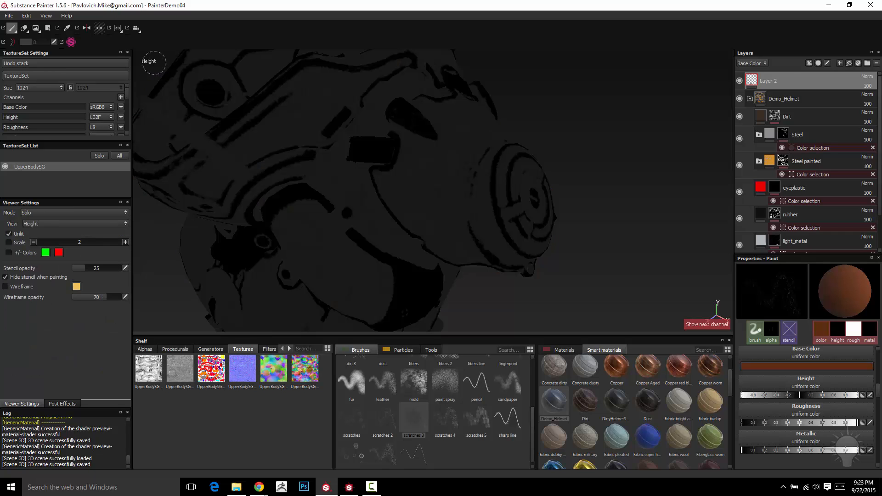
{"action": "key", "text": "c"}
{"action": "key", "text": "c"}
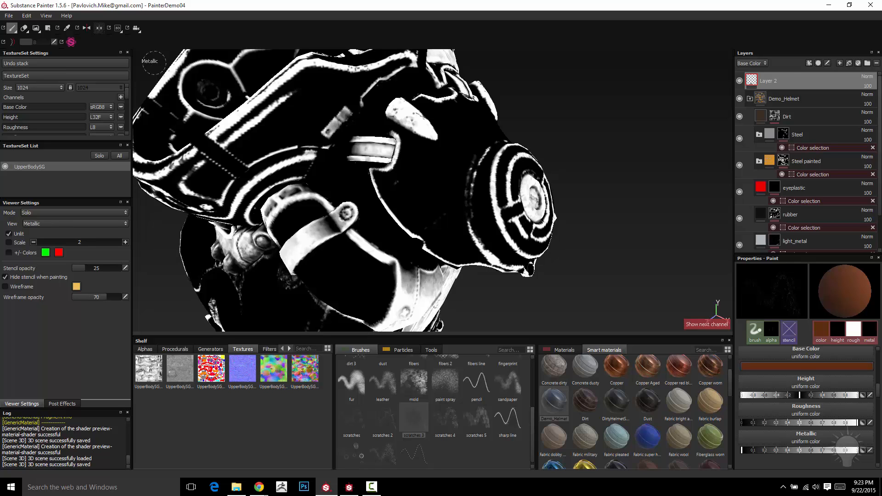
{"action": "key", "text": "m"}
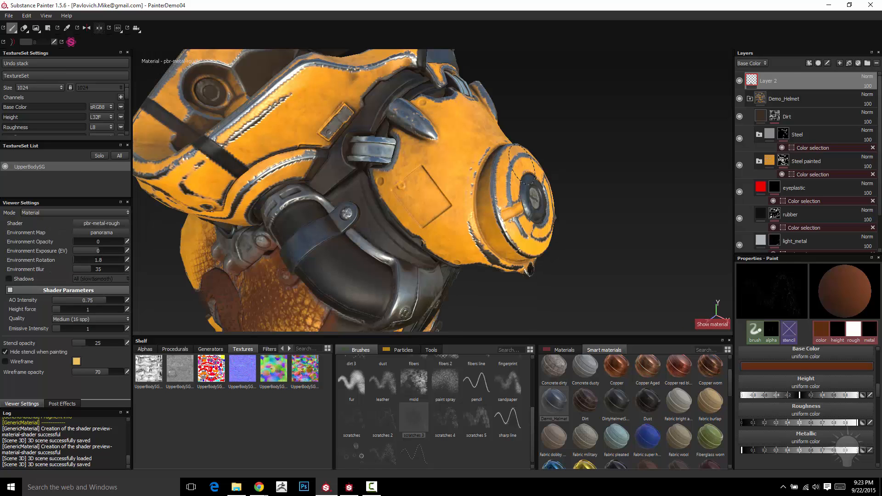
Sample the bare-metal material from the worn rim of the round shoulder cap with the material picker.
{"action": "key", "text": "p"}
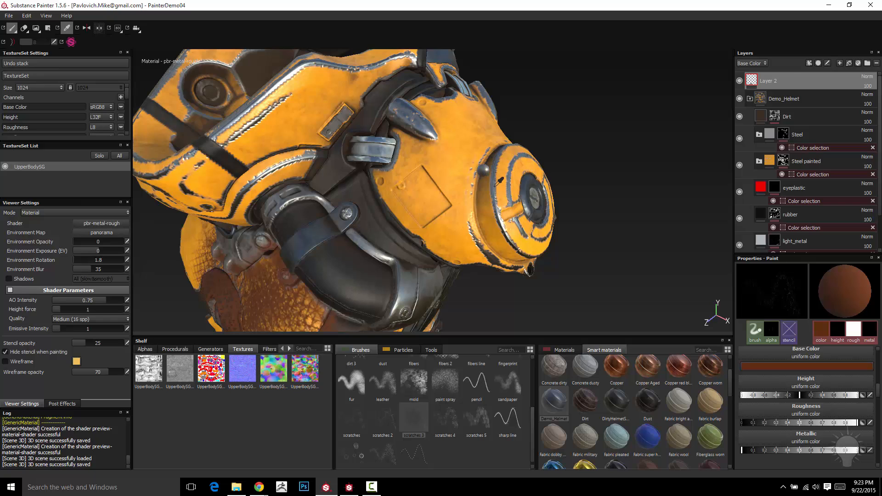
{"action": "left_click", "coordinate": [493, 189]}
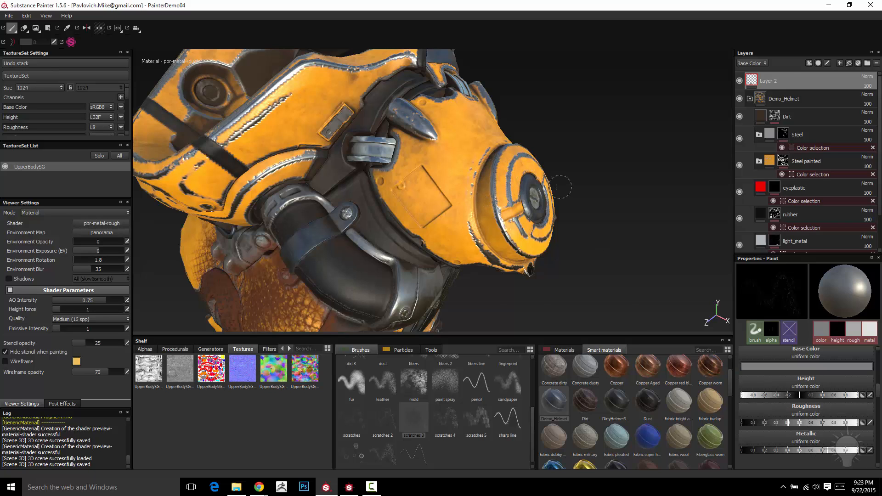
Paint metal scratches on the orange shoulder plate beside the round cap with the scratches 5 brush.
{"action": "left_click_drag", "start_coordinate": [607, 220], "coordinate": [602, 214], "text": "alt"}
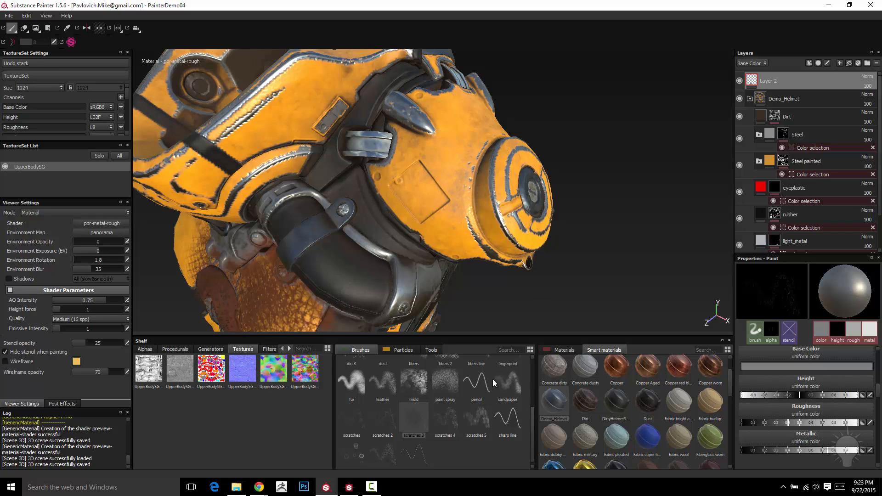
{"action": "left_click", "coordinate": [477, 420]}
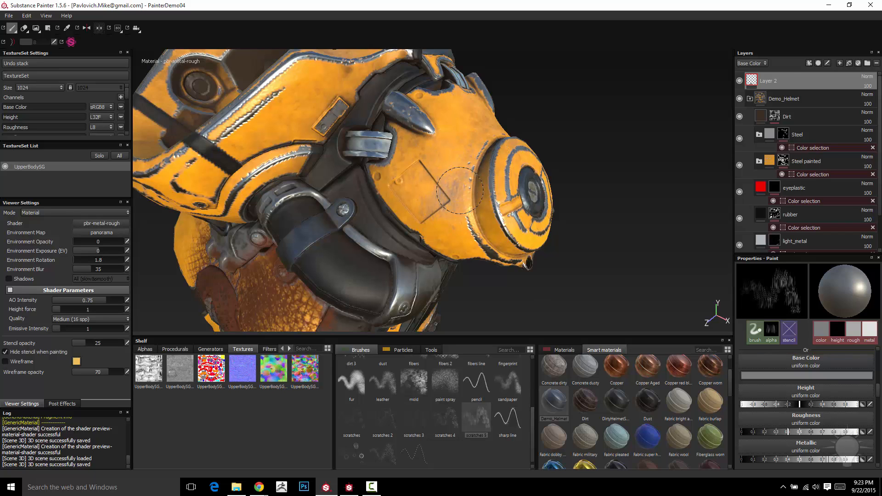
{"action": "left_click_drag", "start_coordinate": [460, 196], "coordinate": [460, 147]}
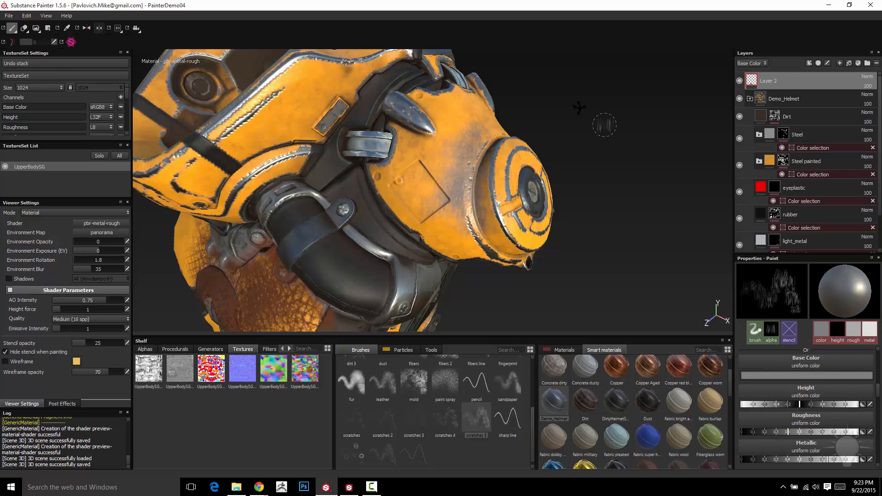
Inspect the scratched shoulder plate and the painted chest armor from several angles and distances.
{"action": "left_click_drag", "start_coordinate": [598, 117], "coordinate": [570, 99], "text": "alt"}
{"action": "right_click_drag", "start_coordinate": [570, 99], "coordinate": [547, 112], "text": "alt"}
{"action": "scroll", "coordinate": [557, 146], "scroll_direction": "up", "scroll_amount": 2}
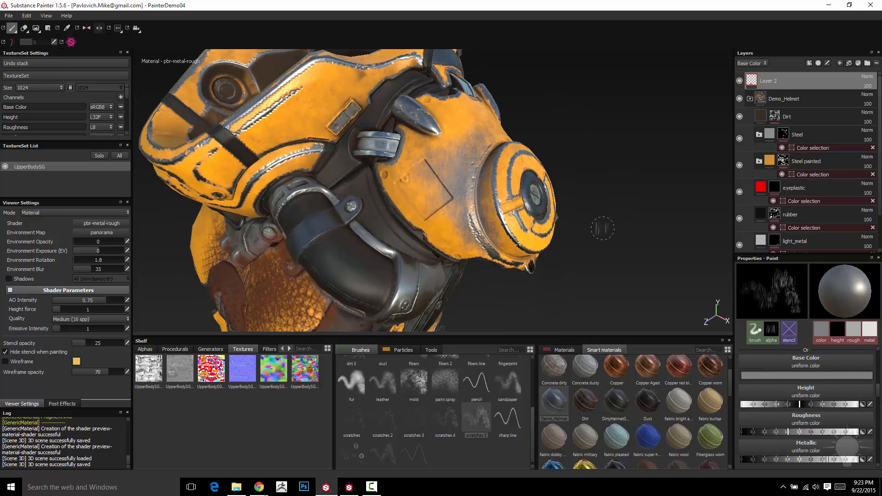
{"action": "right_click_drag", "start_coordinate": [602, 229], "coordinate": [484, 112], "text": "alt"}
{"action": "left_click_drag", "start_coordinate": [510, 187], "coordinate": [560, 166], "text": "alt"}
{"action": "middle_click_drag", "start_coordinate": [559, 166], "coordinate": [595, 131], "text": "alt"}
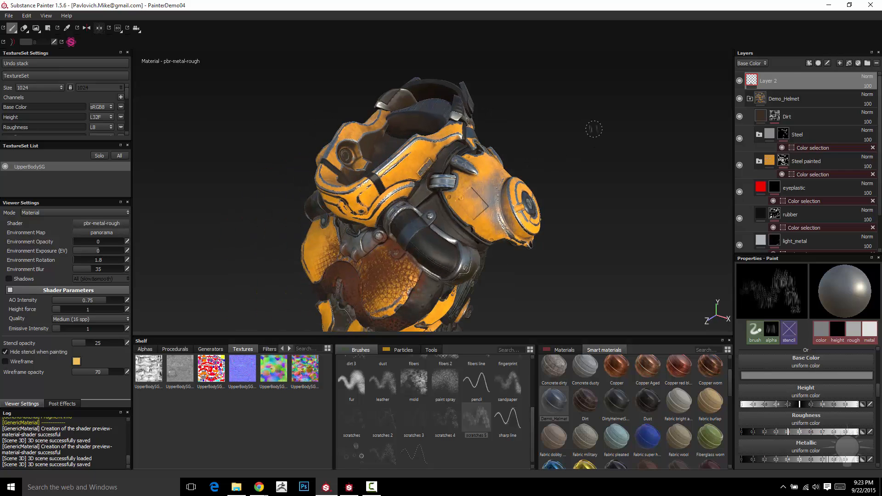
{"action": "middle_click_drag", "start_coordinate": [583, 195], "coordinate": [591, 147], "text": "alt"}
{"action": "left_click_drag", "start_coordinate": [591, 148], "coordinate": [671, 262], "text": "alt"}
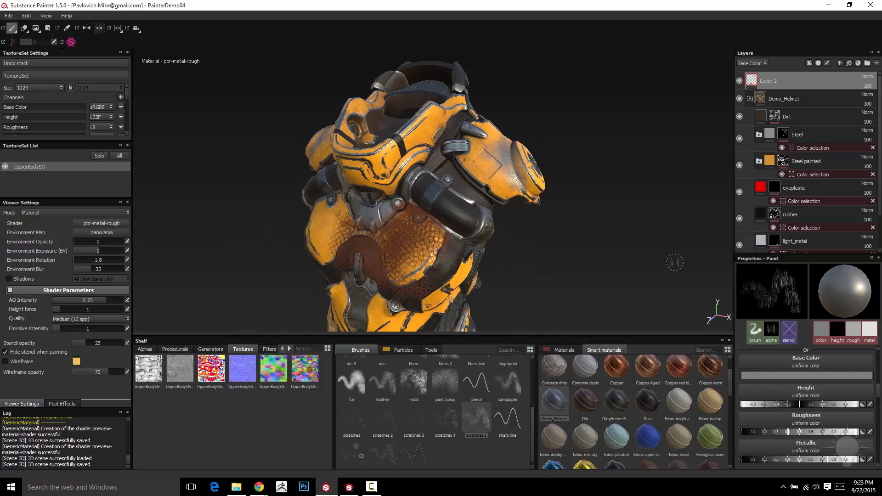
Delete the painted Layer 2 and add a new empty layer at the top of the stack.
{"action": "left_click", "coordinate": [876, 64]}
{"action": "left_click", "coordinate": [840, 63]}
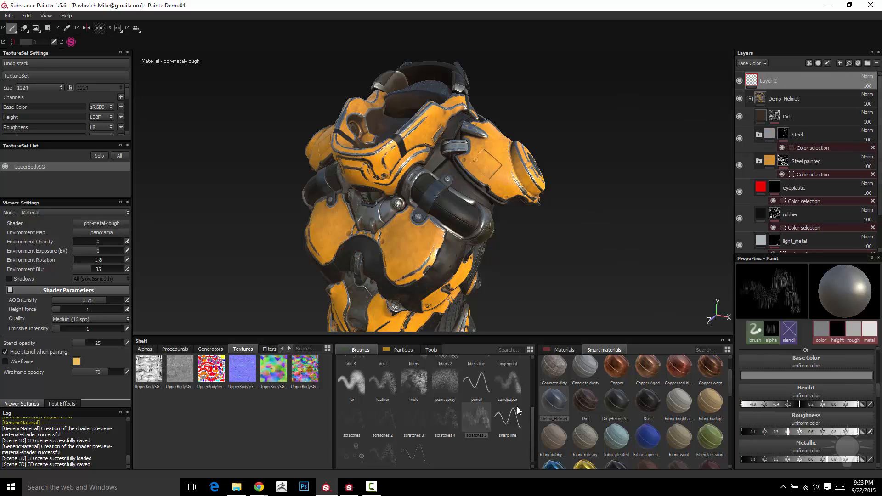
Choose the default brush preset and set its base color to bright blue (RGB 0.000, 0.246, 1.000).
{"action": "left_click_drag", "start_coordinate": [531, 415], "coordinate": [533, 372]}
{"action": "left_click", "coordinate": [445, 399]}
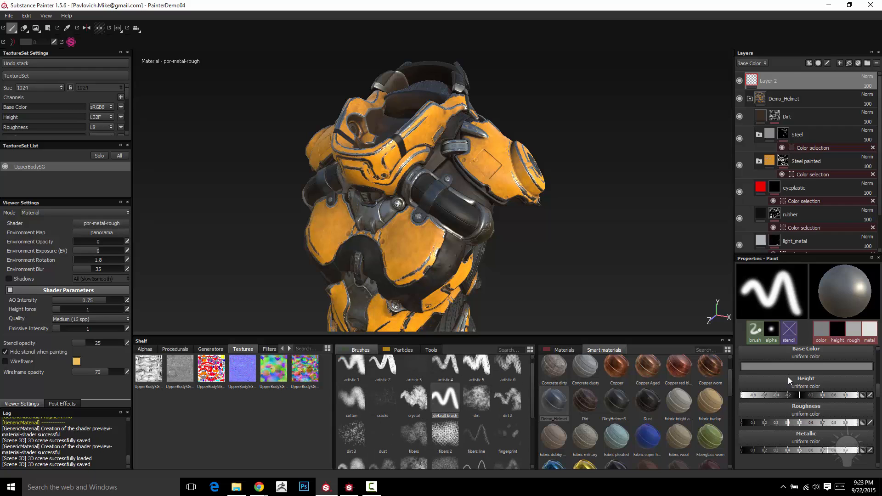
{"action": "left_click", "coordinate": [792, 366]}
{"action": "left_click", "coordinate": [770, 344]}
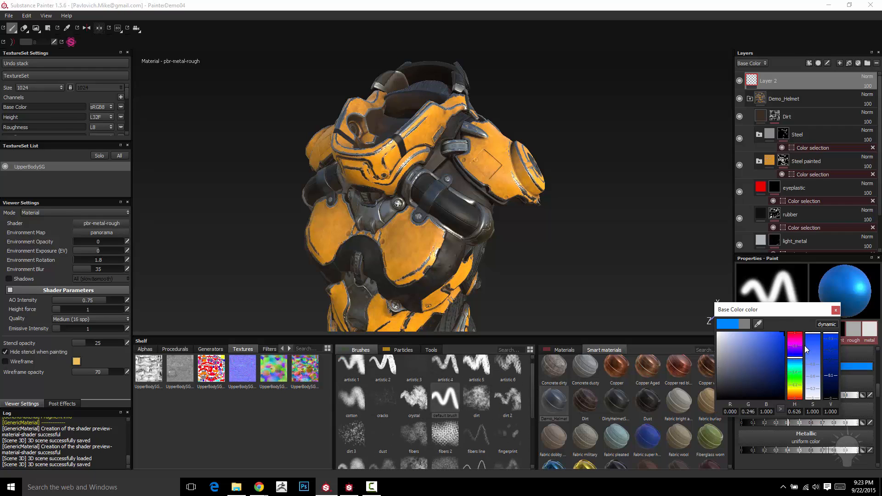
{"action": "left_click", "coordinate": [836, 310]}
Lower the paint roughness to about 0.1, then enlarge the brush and harden its edge.
{"action": "left_click", "coordinate": [754, 423]}
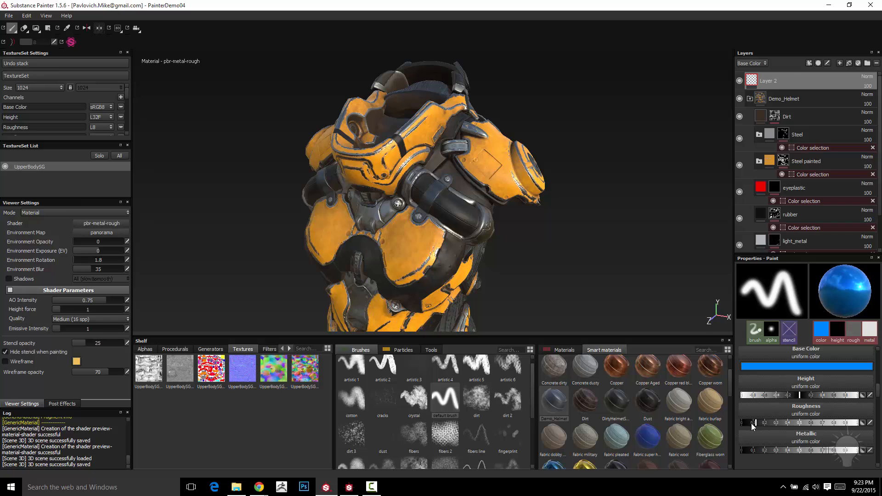
{"action": "left_click", "coordinate": [753, 424]}
{"action": "mouse_move", "coordinate": [616, 84]}
{"action": "right_mouse_down", "text": "ctrl"}
{"action": "mouse_move", "coordinate": [652, 84]}
{"action": "mouse_move", "coordinate": [632, 84]}
{"action": "mouse_move", "coordinate": [644, 84]}
{"action": "right_mouse_up", "text": "ctrl"}
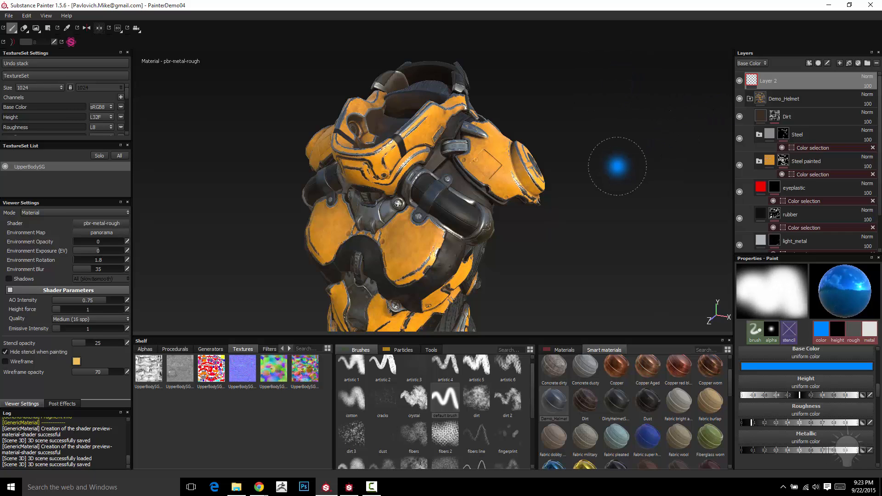
{"action": "right_click_drag", "start_coordinate": [618, 166], "coordinate": [617, 143], "text": "ctrl"}
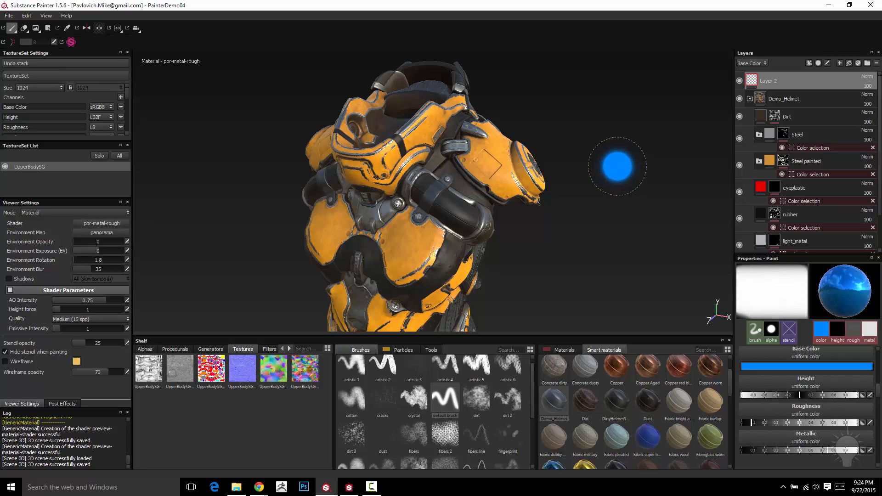
Try out a glossy blue stroke on the orange shoulder plate and undo it.
{"action": "mouse_move", "coordinate": [474, 160]}
{"action": "left_mouse_down"}
{"action": "mouse_move", "coordinate": [517, 161]}
{"action": "mouse_move", "coordinate": [529, 177]}
{"action": "left_mouse_up"}
{"action": "mouse_move", "coordinate": [565, 164]}
{"action": "left_mouse_down", "text": "alt"}
{"action": "mouse_move", "coordinate": [581, 191]}
{"action": "mouse_move", "coordinate": [583, 184]}
{"action": "left_mouse_up", "text": "alt"}
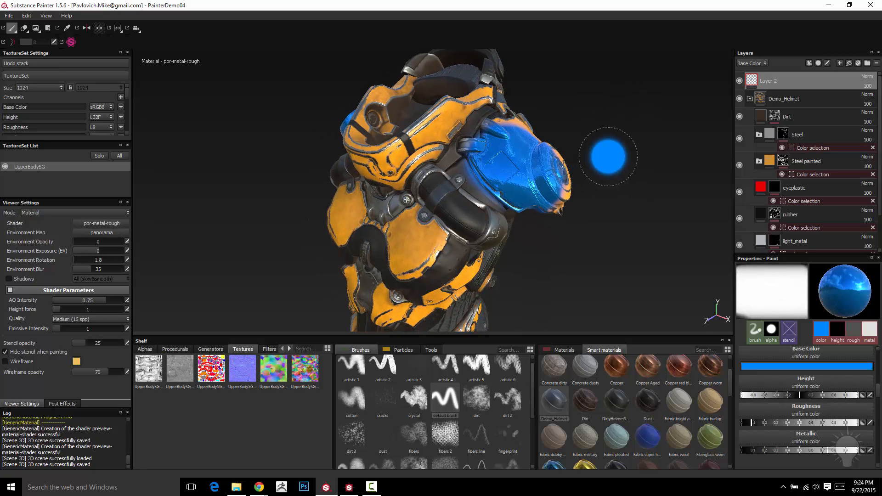
{"action": "key", "text": "ctrl+z"}
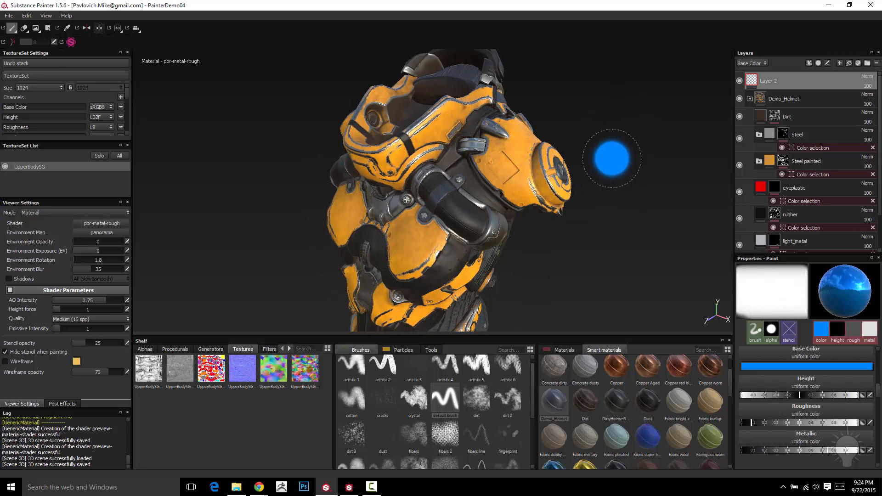
Add a black mask to Layer 2 with a color selection that picks the red areas of the ID map.
{"action": "right_click", "coordinate": [760, 84]}
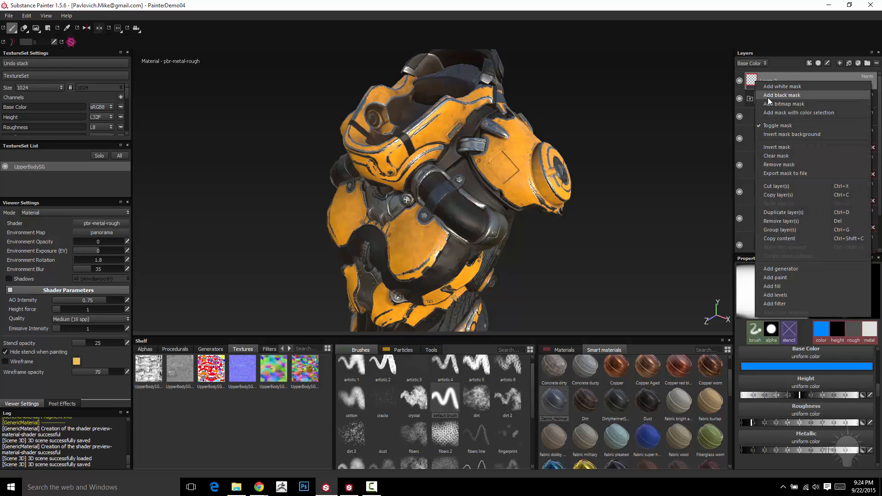
{"action": "left_click", "coordinate": [768, 97]}
{"action": "left_click_drag", "start_coordinate": [593, 162], "coordinate": [650, 133], "text": "alt"}
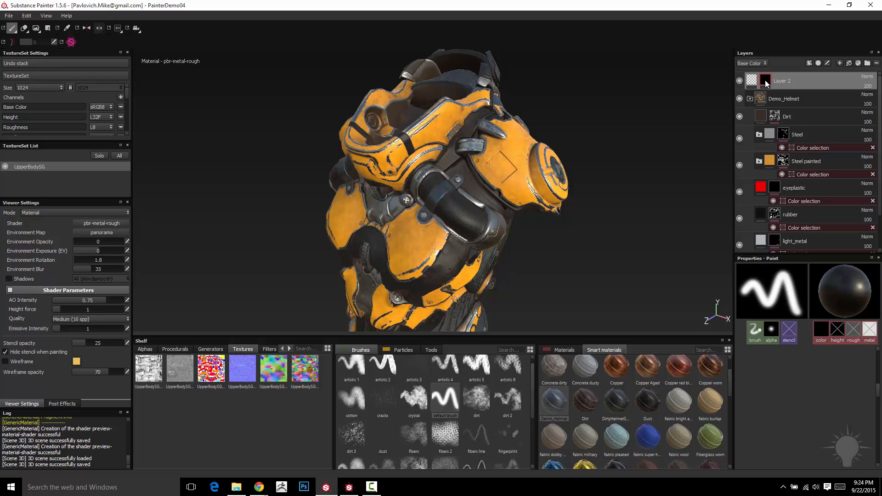
{"action": "right_click", "coordinate": [766, 83]}
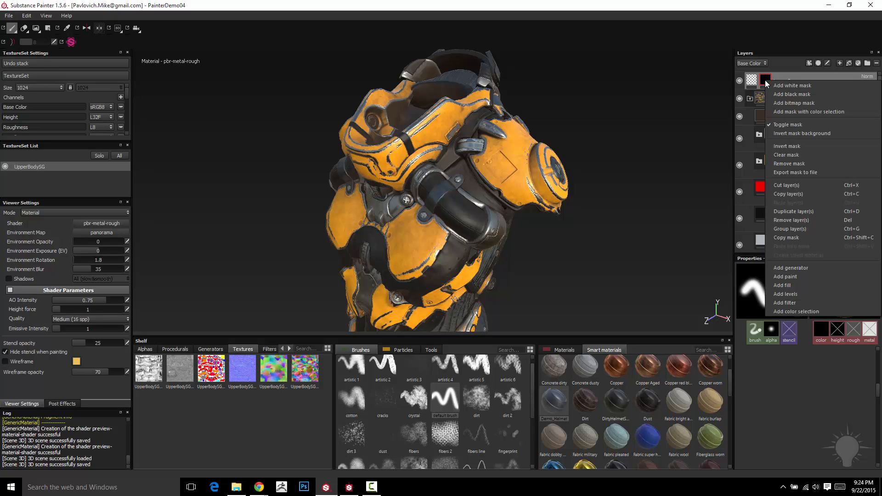
{"action": "left_click", "coordinate": [804, 310]}
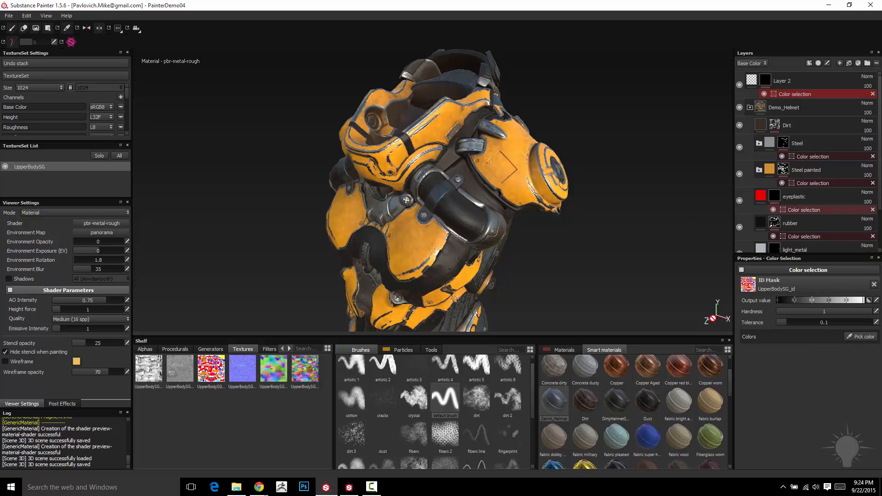
{"action": "left_click", "coordinate": [868, 340]}
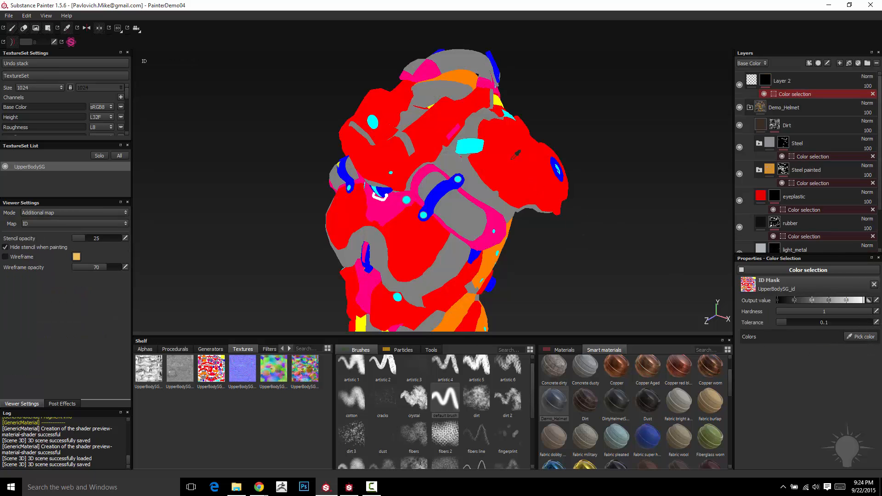
{"action": "left_click", "coordinate": [431, 230]}
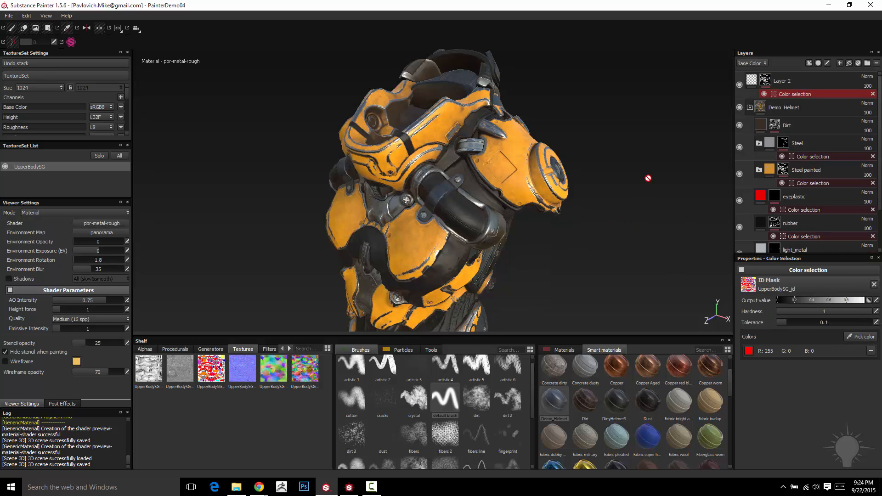
Paint glossy blue over the chest and shoulder plates on Layer 2's content, through the color selection mask.
{"action": "left_click", "coordinate": [754, 82]}
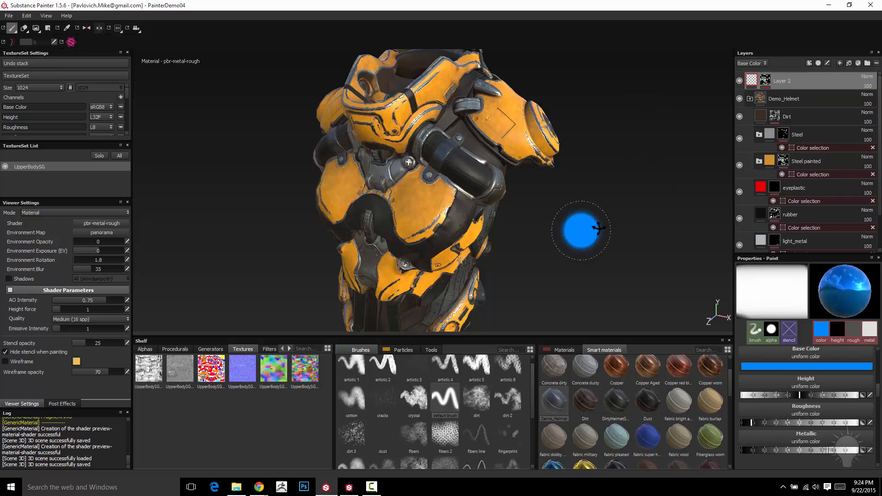
{"action": "mouse_move", "coordinate": [411, 202]}
{"action": "left_mouse_down"}
{"action": "mouse_move", "coordinate": [418, 215]}
{"action": "mouse_move", "coordinate": [341, 196]}
{"action": "mouse_move", "coordinate": [324, 213]}
{"action": "left_mouse_up"}
{"action": "left_click_drag", "start_coordinate": [552, 192], "coordinate": [514, 191], "text": "alt"}
{"action": "mouse_move", "coordinate": [542, 115]}
{"action": "left_mouse_down"}
{"action": "mouse_move", "coordinate": [518, 132]}
{"action": "mouse_move", "coordinate": [552, 138]}
{"action": "left_mouse_up"}
{"action": "mouse_move", "coordinate": [613, 129]}
{"action": "left_mouse_down", "text": "alt"}
{"action": "mouse_move", "coordinate": [601, 164]}
{"action": "mouse_move", "coordinate": [574, 166]}
{"action": "left_mouse_up", "text": "alt"}
{"action": "mouse_move", "coordinate": [514, 152]}
{"action": "left_mouse_down"}
{"action": "mouse_move", "coordinate": [502, 221]}
{"action": "mouse_move", "coordinate": [517, 239]}
{"action": "left_mouse_up"}
{"action": "right_click_drag", "start_coordinate": [598, 195], "coordinate": [524, 62], "text": "alt"}
{"action": "left_click_drag", "start_coordinate": [523, 61], "coordinate": [478, 51], "text": "alt"}
{"action": "mouse_move", "coordinate": [446, 230]}
{"action": "left_mouse_down"}
{"action": "mouse_move", "coordinate": [452, 214]}
{"action": "mouse_move", "coordinate": [546, 190]}
{"action": "left_mouse_up"}
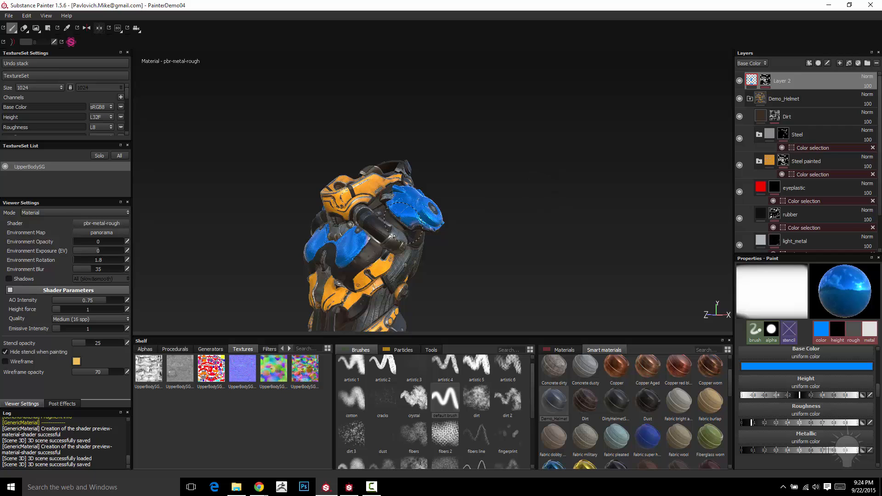
{"action": "middle_click_drag", "start_coordinate": [461, 165], "coordinate": [494, 165], "text": "alt"}
{"action": "left_click_drag", "start_coordinate": [555, 183], "coordinate": [579, 178], "text": "alt"}
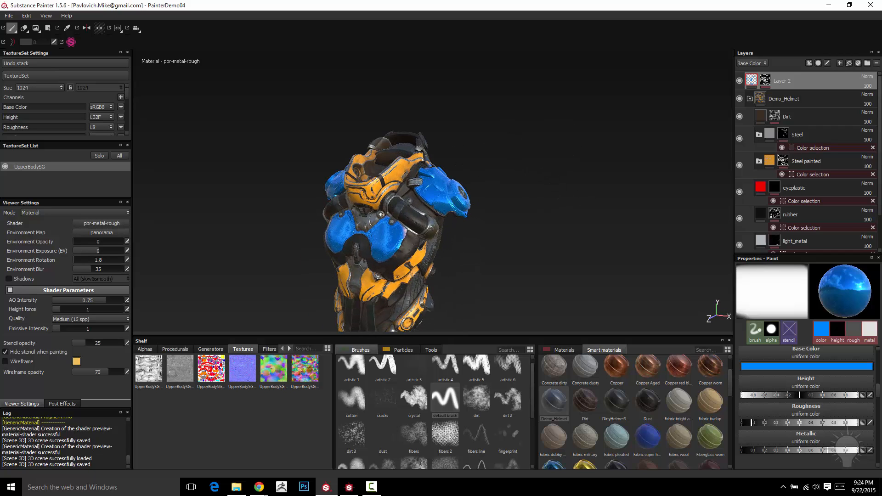
Replace Layer 2's color selection mask with a white mask, remove that one and add a plain black mask.
{"action": "left_click", "coordinate": [765, 81]}
{"action": "right_click", "coordinate": [765, 82]}
{"action": "left_click", "coordinate": [779, 134]}
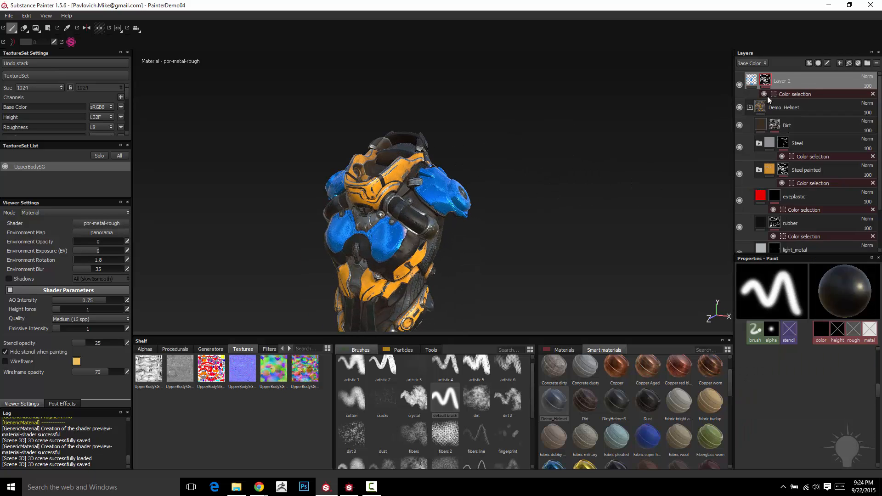
{"action": "right_click", "coordinate": [769, 81]}
{"action": "left_click", "coordinate": [774, 86]}
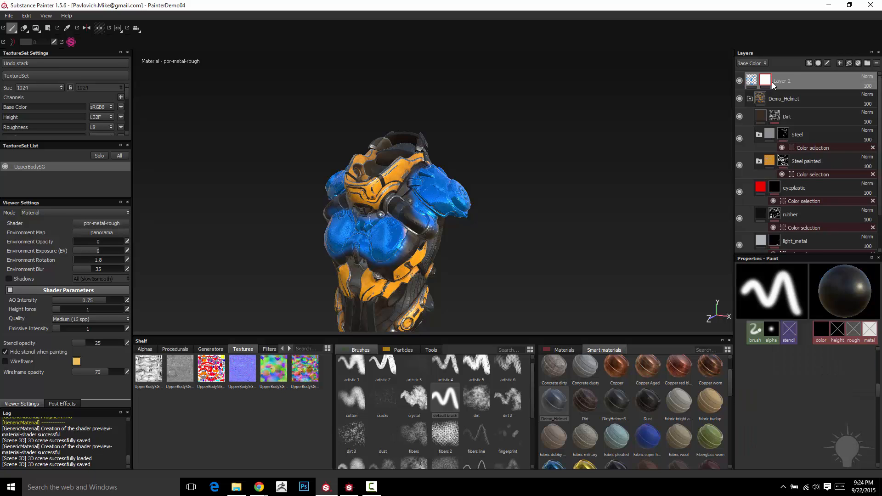
{"action": "right_click", "coordinate": [769, 78]}
{"action": "left_click", "coordinate": [691, 81]}
{"action": "key", "text": "ctrl+z"}
{"action": "right_click", "coordinate": [763, 81]}
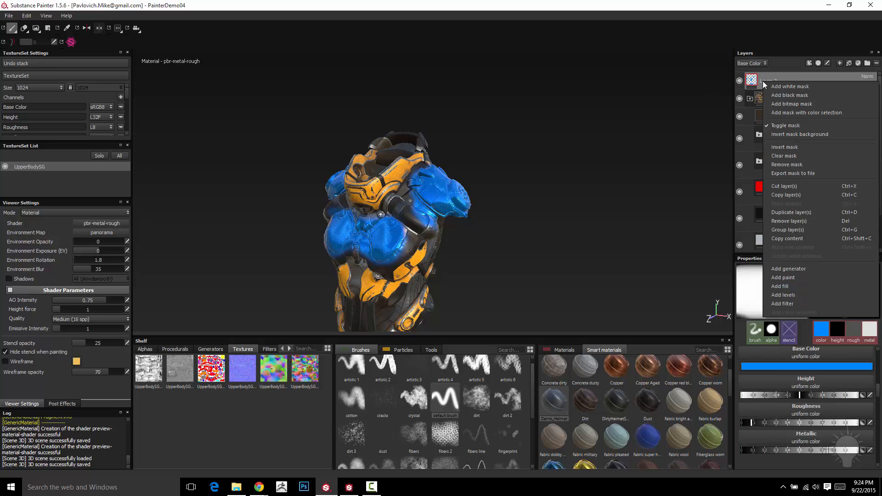
{"action": "left_click", "coordinate": [776, 95]}
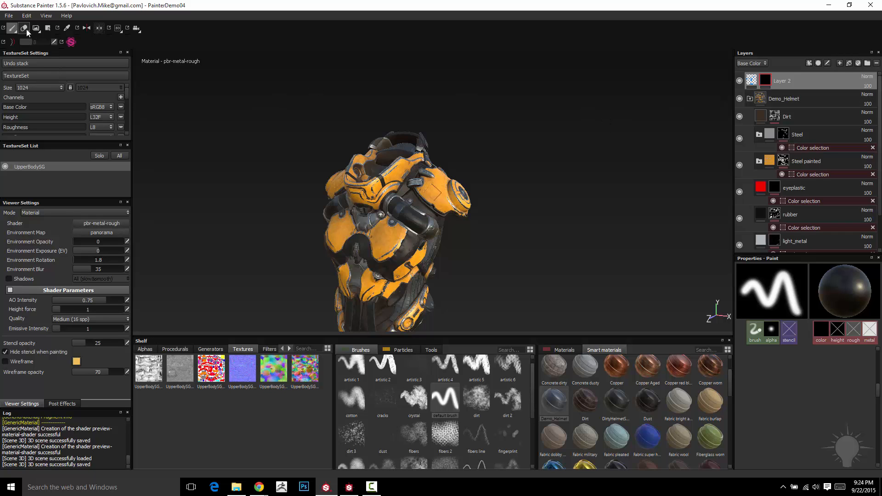
Switch to the polygon fill tool for Layer 2's black mask, using the whole-mesh selection mode.
{"action": "left_click", "coordinate": [47, 28]}
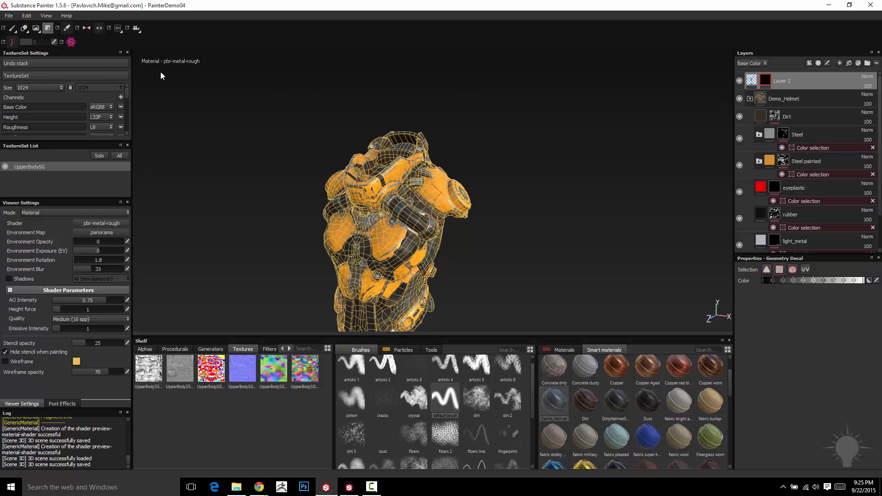
{"action": "right_click_drag", "start_coordinate": [507, 105], "coordinate": [591, 154], "text": "alt"}
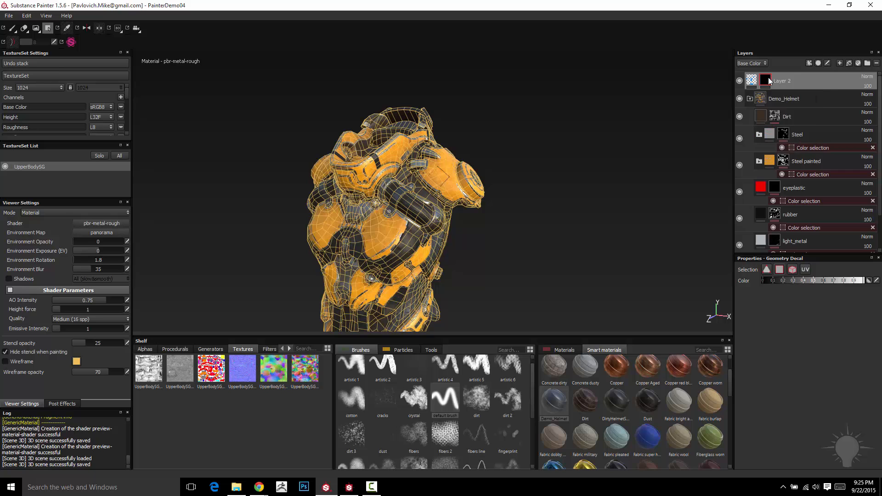
{"action": "middle_click_drag", "start_coordinate": [550, 179], "coordinate": [571, 156], "text": "alt"}
{"action": "left_click_drag", "start_coordinate": [572, 159], "coordinate": [762, 286], "text": "alt"}
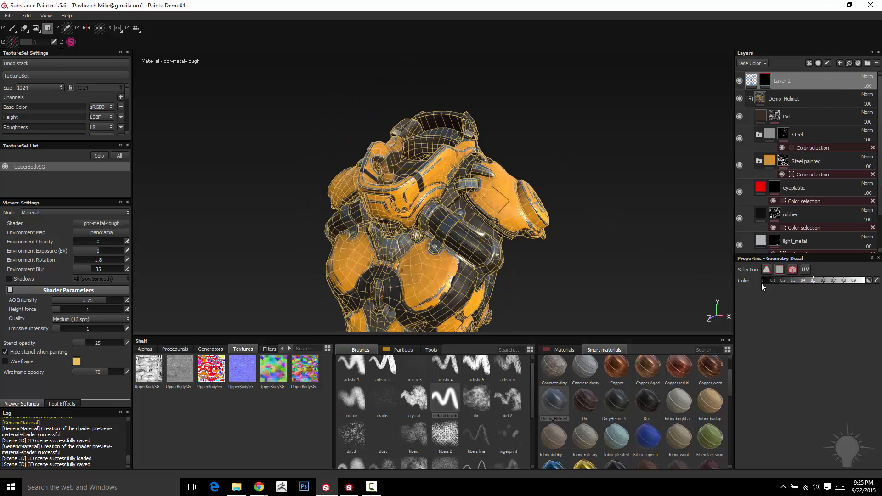
{"action": "left_click", "coordinate": [794, 271]}
Set the fill color to white and fill the chest mesh part in Layer 2's mask.
{"action": "left_click_drag", "start_coordinate": [641, 218], "coordinate": [606, 180], "text": "alt"}
{"action": "middle_click_drag", "start_coordinate": [606, 180], "coordinate": [586, 164], "text": "alt"}
{"action": "left_click_drag", "start_coordinate": [586, 164], "coordinate": [398, 226], "text": "alt"}
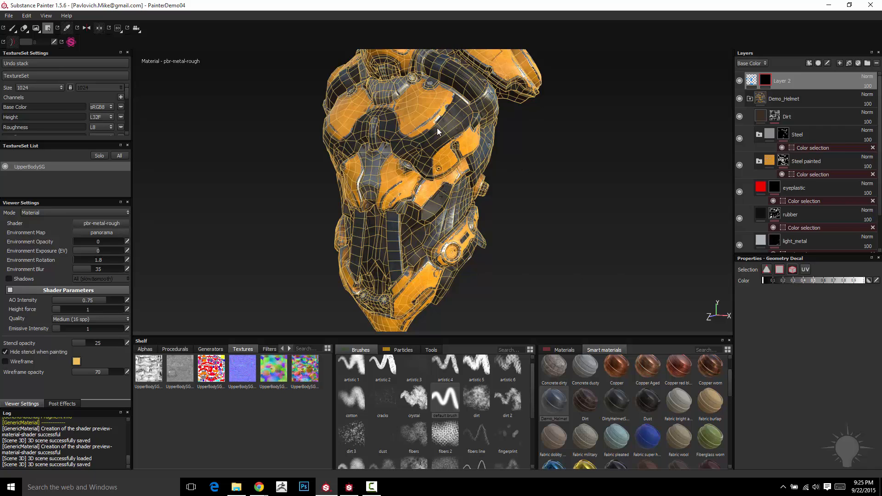
{"action": "middle_click_drag", "start_coordinate": [550, 125], "coordinate": [537, 159], "text": "alt"}
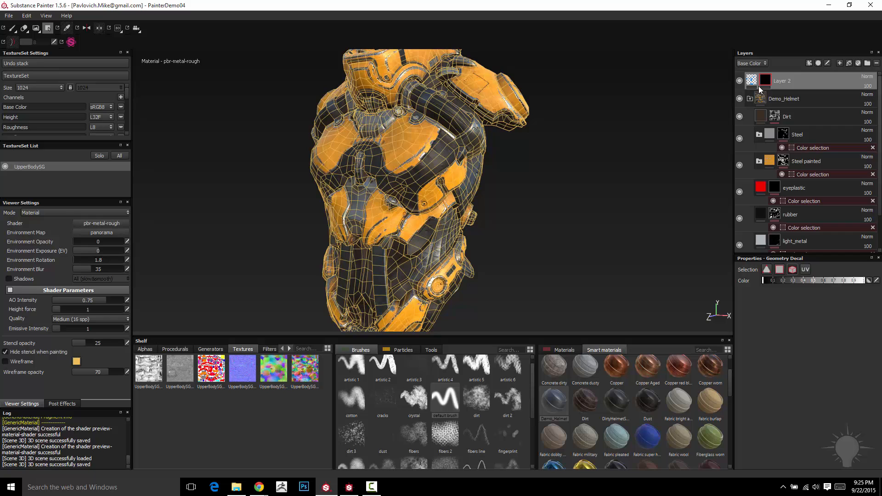
{"action": "middle_click_drag", "start_coordinate": [586, 225], "coordinate": [588, 203], "text": "alt"}
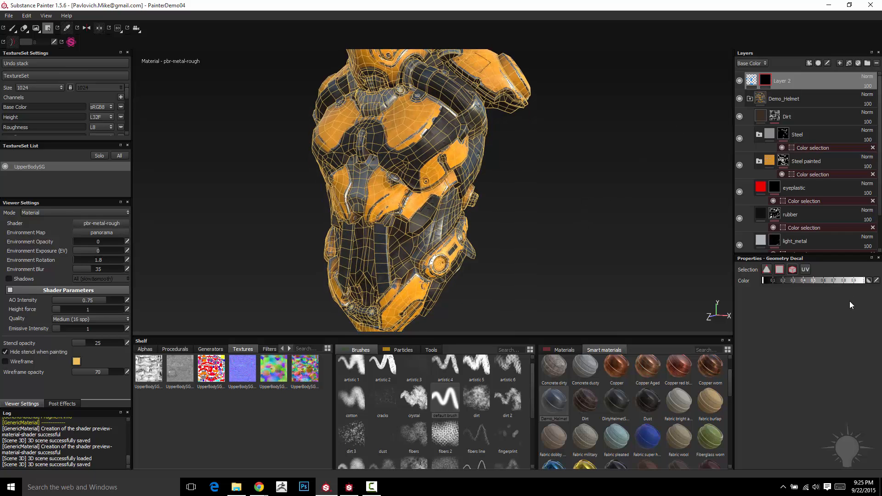
{"action": "left_click", "coordinate": [864, 281]}
{"action": "middle_click_drag", "start_coordinate": [565, 190], "coordinate": [566, 209], "text": "alt"}
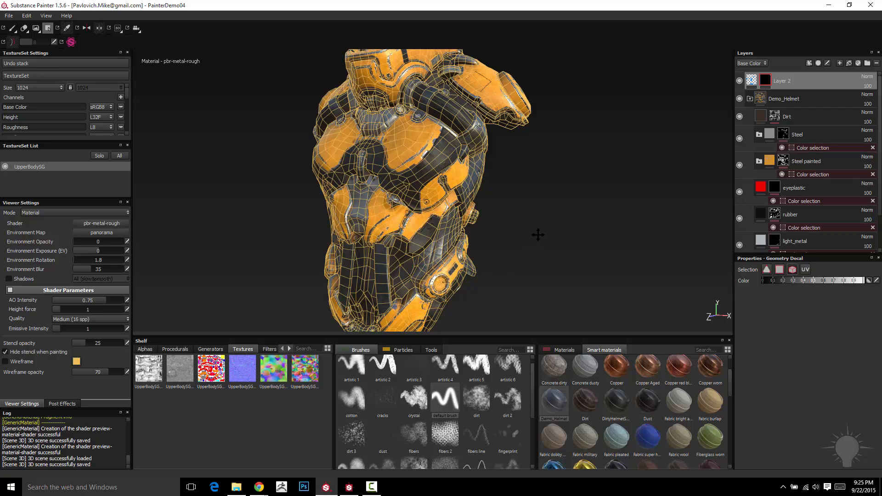
{"action": "left_click_drag", "start_coordinate": [538, 235], "coordinate": [586, 232], "text": "alt"}
{"action": "middle_click_drag", "start_coordinate": [602, 229], "coordinate": [586, 243], "text": "alt"}
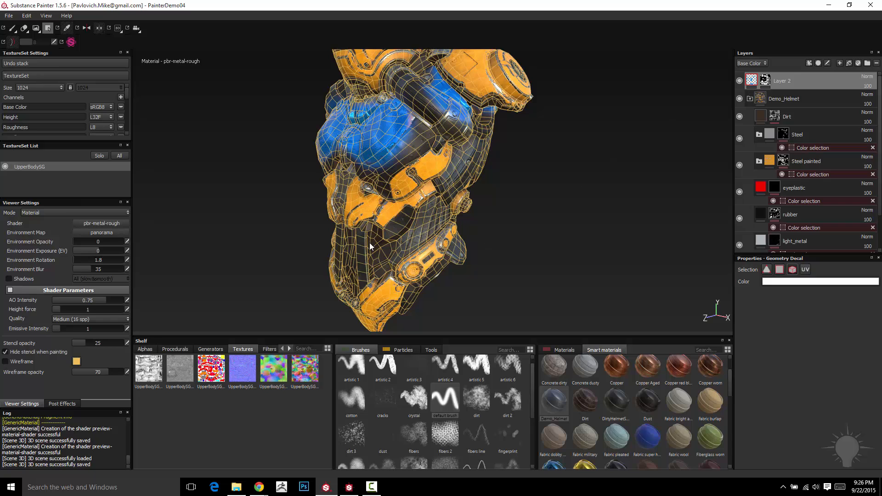
Remove the filled mask from Layer 2 and add a fresh black mask.
{"action": "right_click", "coordinate": [766, 82]}
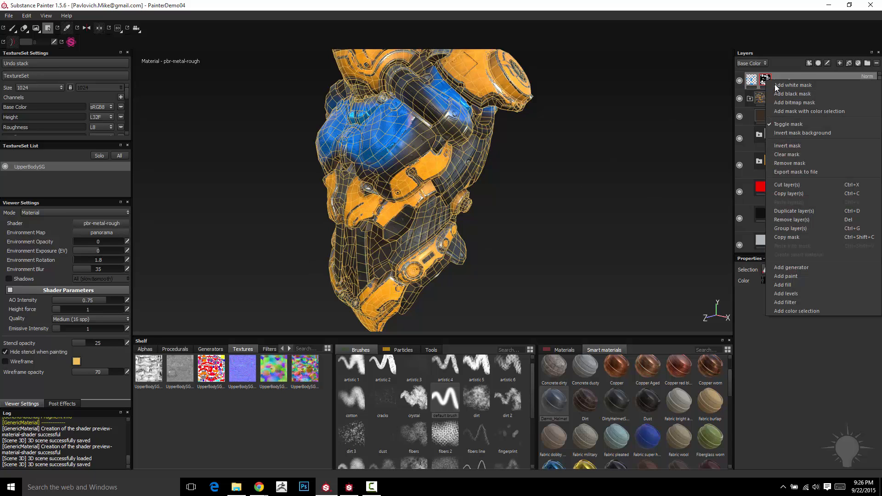
{"action": "left_click", "coordinate": [788, 163]}
{"action": "right_click", "coordinate": [765, 82]}
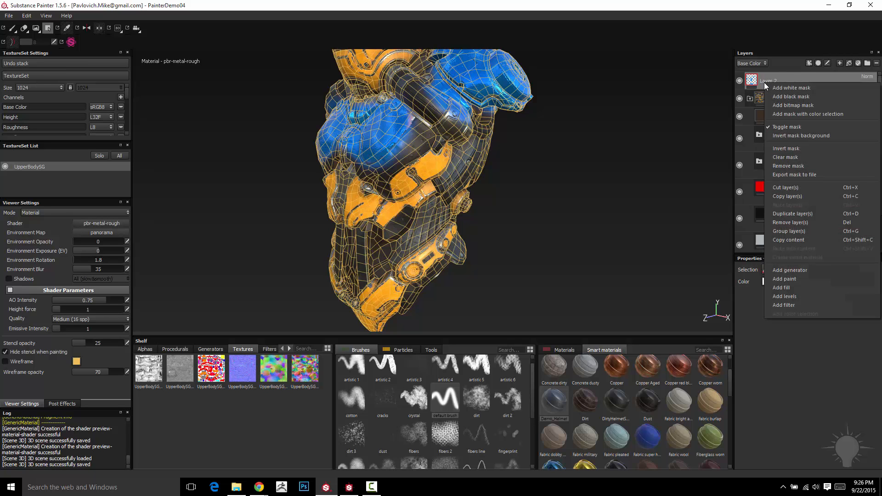
{"action": "left_click", "coordinate": [781, 157]}
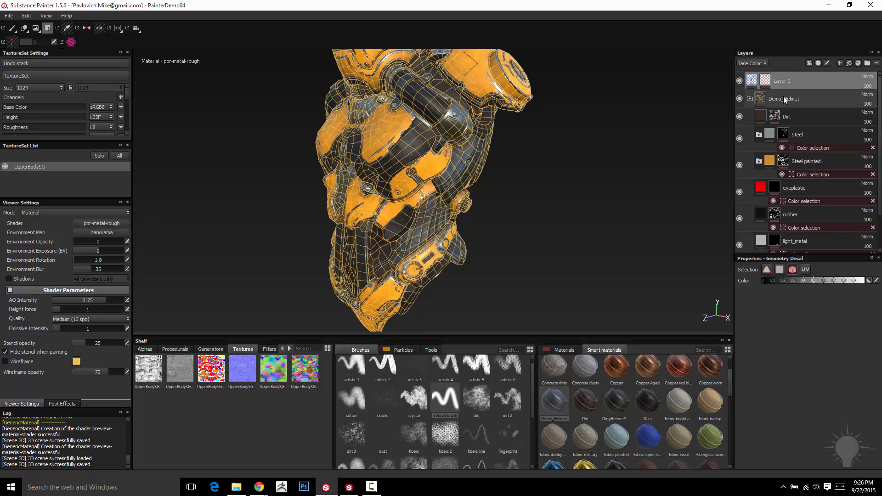
Fill the two long abdomen strips with white in Layer 2's mask and check the mask preview.
{"action": "middle_click_drag", "start_coordinate": [618, 140], "coordinate": [608, 131], "text": "alt"}
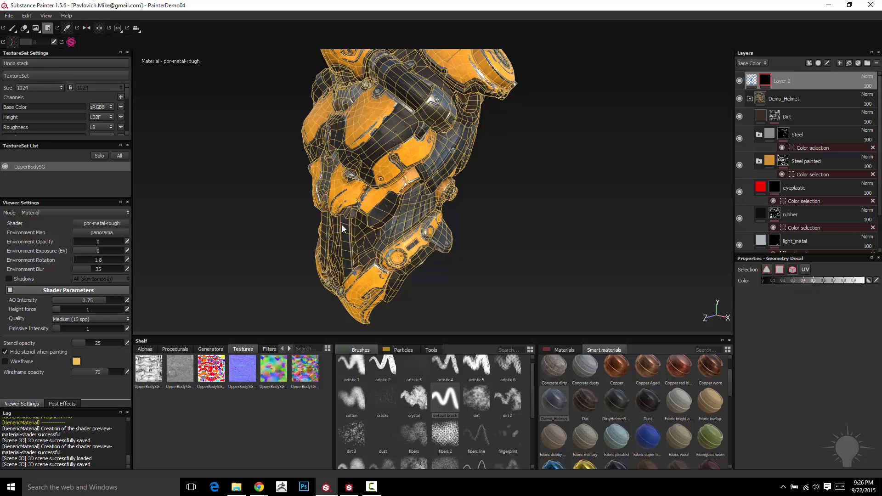
{"action": "middle_click_drag", "start_coordinate": [611, 226], "coordinate": [648, 198], "text": "alt"}
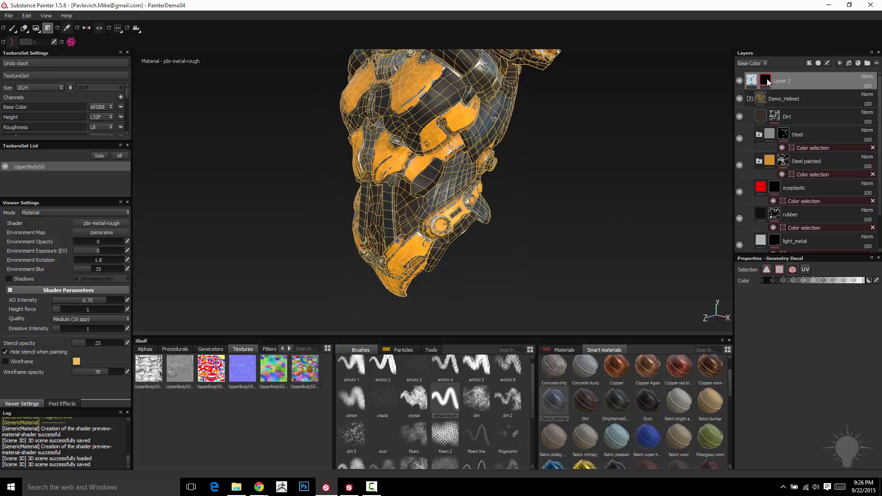
{"action": "mouse_move", "coordinate": [768, 78]}
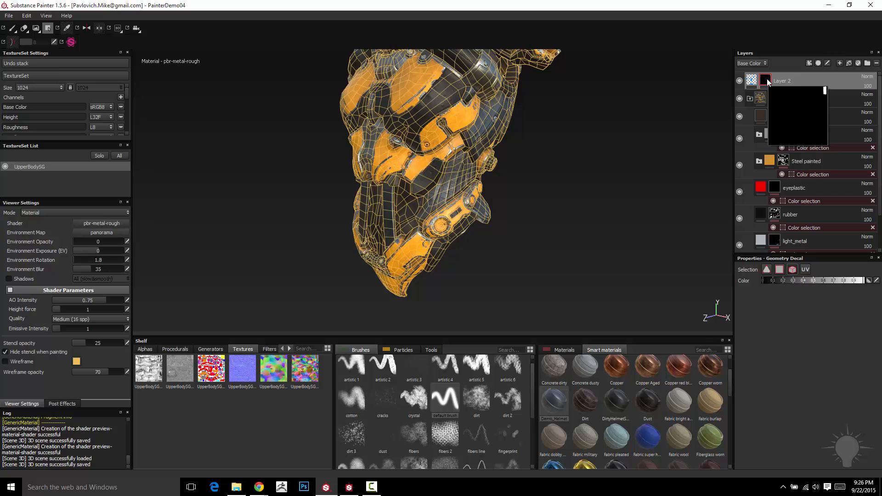
Target Layer 2's content instead of its mask and fill the abdomen strips with white.
{"action": "left_click_drag", "start_coordinate": [642, 179], "coordinate": [579, 174], "text": "alt"}
{"action": "left_click", "coordinate": [747, 81]}
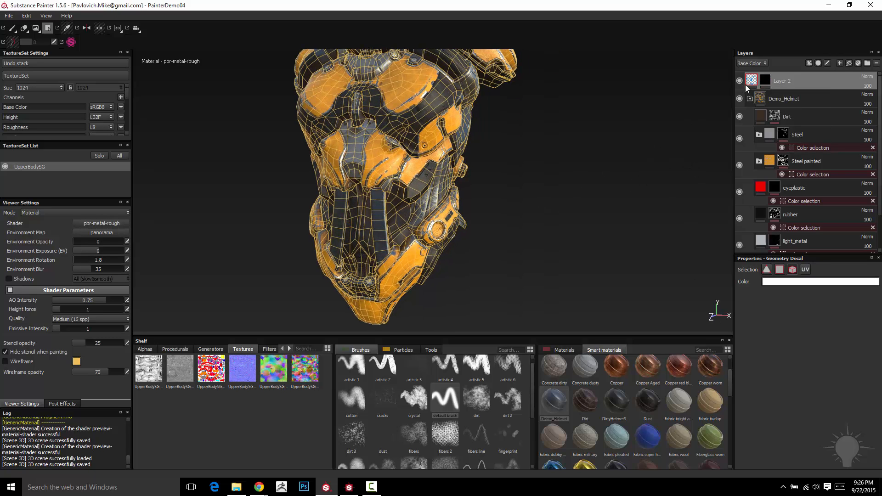
{"action": "left_click", "coordinate": [378, 214]}
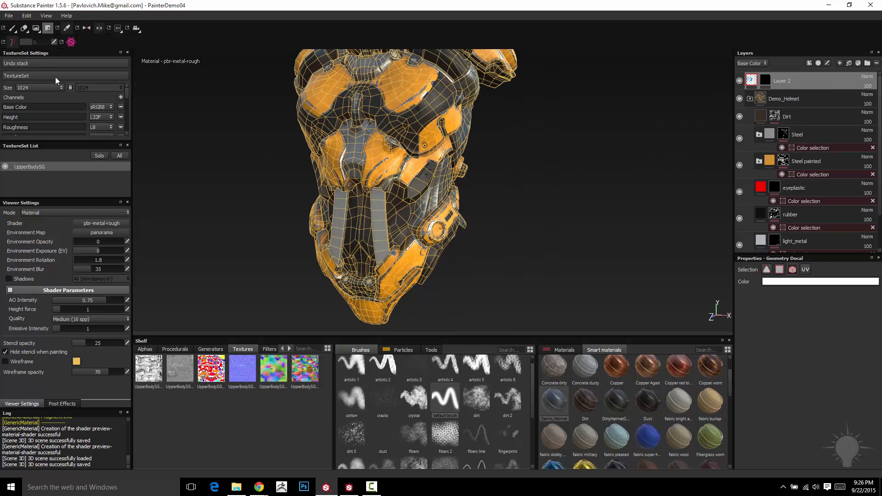
Paint glossy blue over the two abdomen strips with the brush and view the armor from several angles.
{"action": "left_click", "coordinate": [12, 28]}
{"action": "left_click_drag", "start_coordinate": [360, 184], "coordinate": [377, 262]}
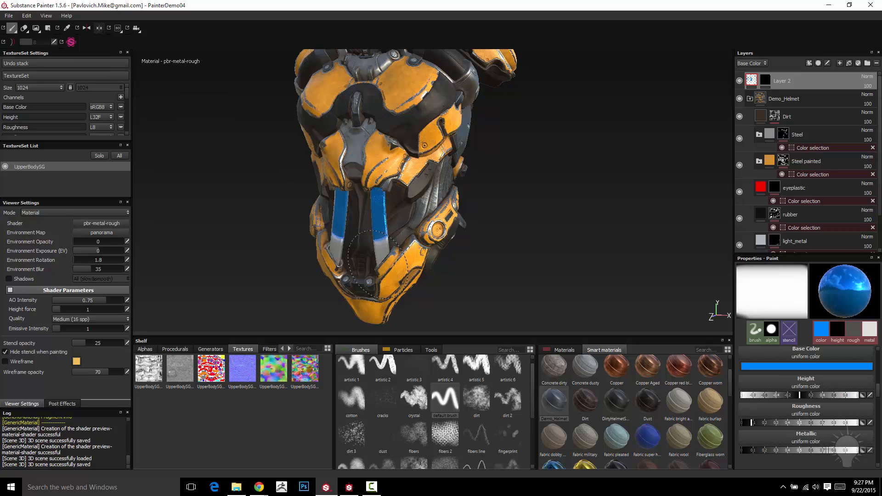
{"action": "mouse_move", "coordinate": [567, 220]}
{"action": "left_mouse_down", "text": "alt"}
{"action": "mouse_move", "coordinate": [393, 218]}
{"action": "mouse_move", "coordinate": [494, 168]}
{"action": "left_mouse_up", "text": "alt"}
{"action": "mouse_move", "coordinate": [550, 184]}
{"action": "left_mouse_down", "text": "alt"}
{"action": "mouse_move", "coordinate": [554, 225]}
{"action": "mouse_move", "coordinate": [543, 211]}
{"action": "mouse_move", "coordinate": [488, 233]}
{"action": "left_mouse_up", "text": "alt"}
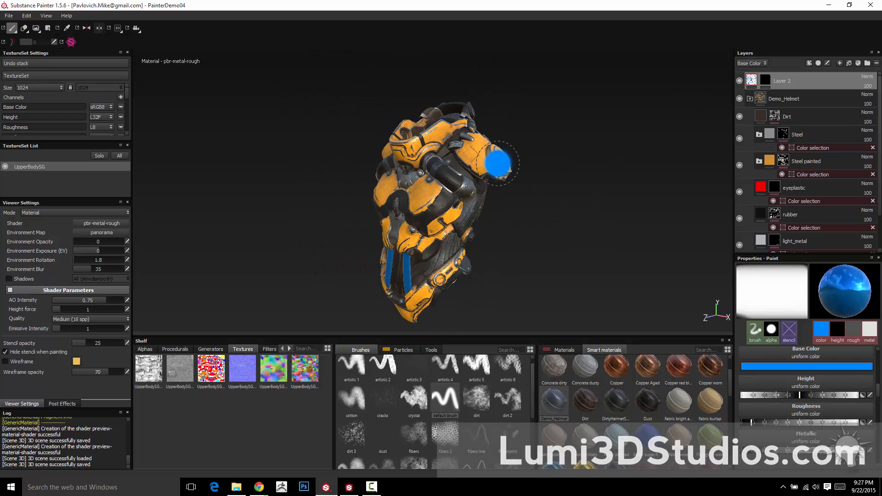
{"action": "left_click_drag", "start_coordinate": [614, 133], "coordinate": [596, 140], "text": "alt"}
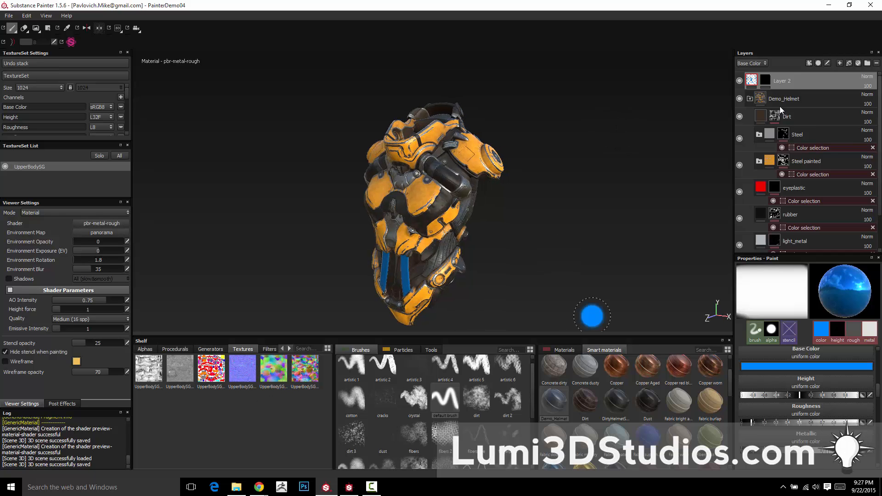
{"action": "right_click", "coordinate": [767, 79]}
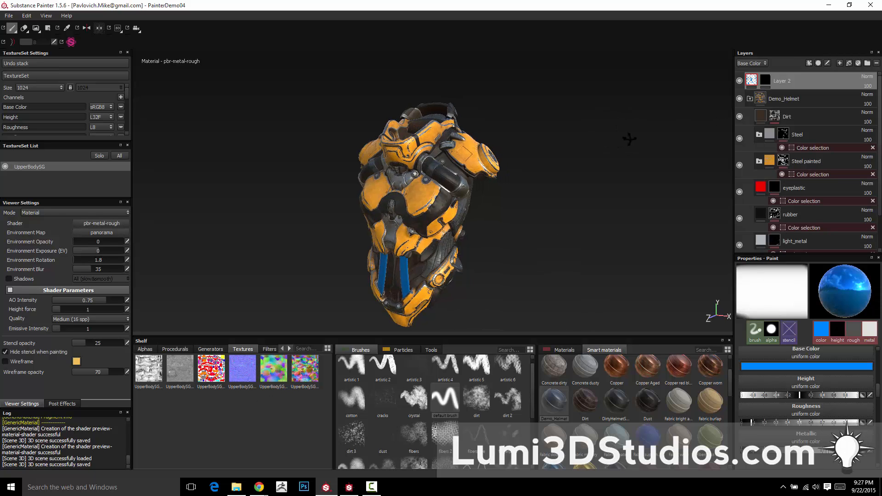